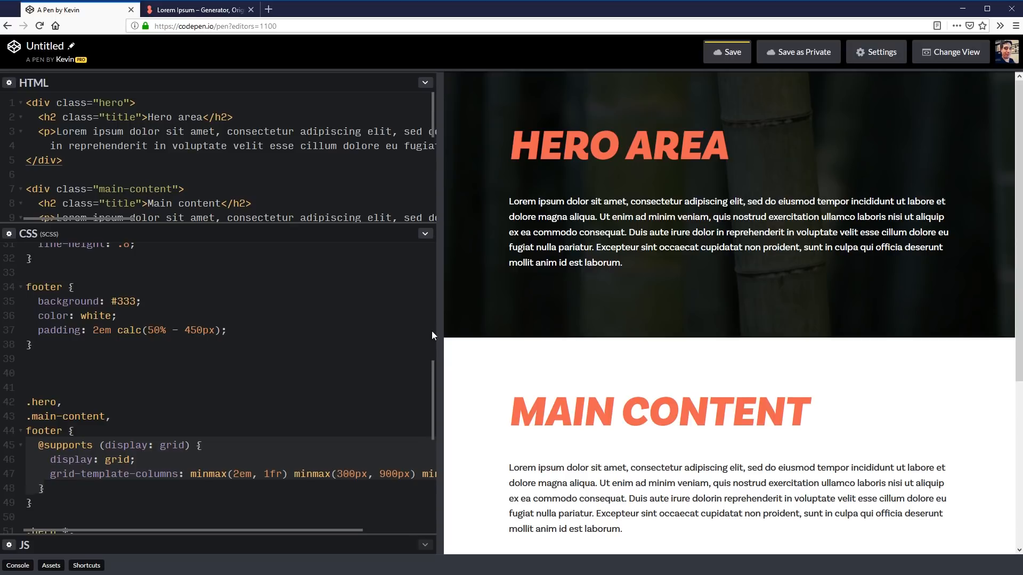
drag(431, 332, 483, 336)
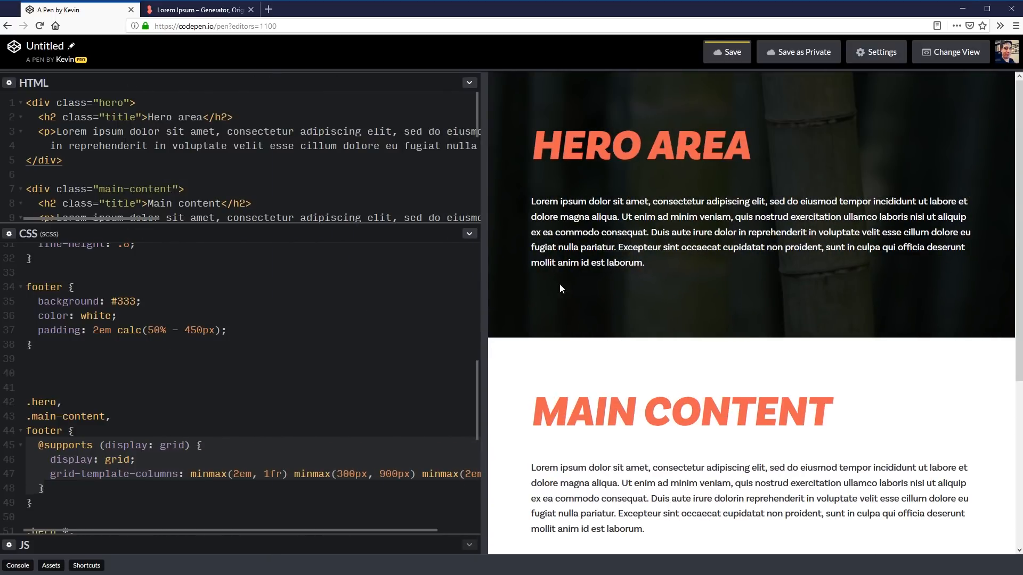
click(146, 459)
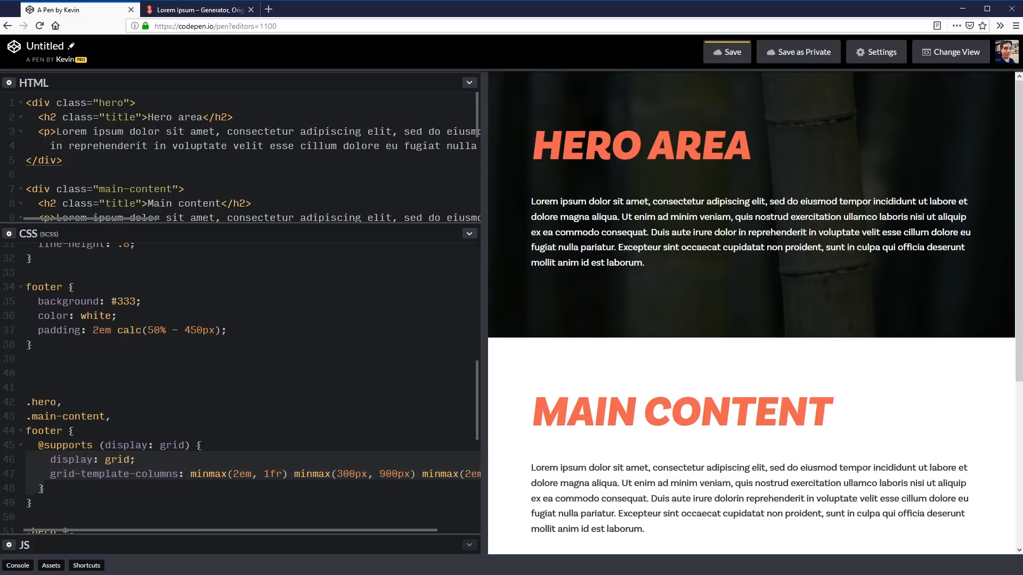
mouse_move(480, 356)
mouse_down()
mouse_move(615, 375)
mouse_move(713, 376)
mouse_move(435, 376)
mouse_up()
drag(2, 462, 2, 444)
key(ctrl+slash)
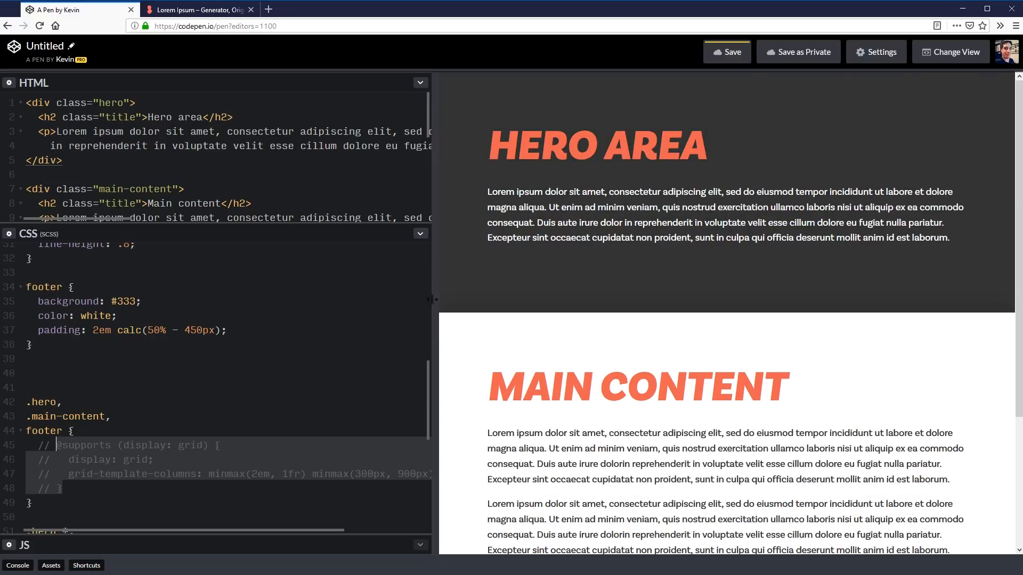
mouse_move(432, 300)
mouse_down()
mouse_move(475, 304)
mouse_move(292, 305)
mouse_up()
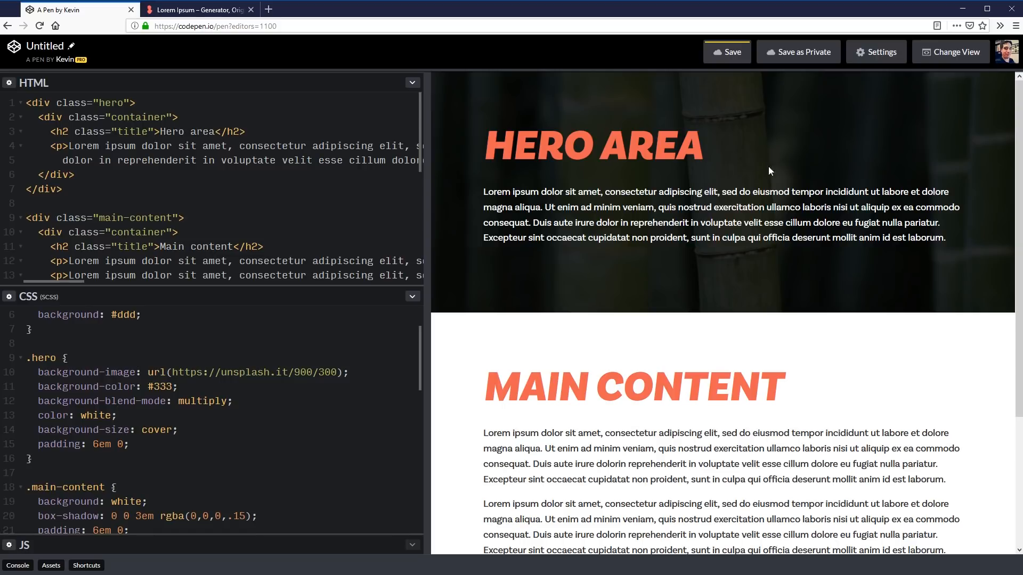
mouse_move(1018, 104)
mouse_down()
mouse_move(1009, 222)
mouse_move(1014, 88)
mouse_up()
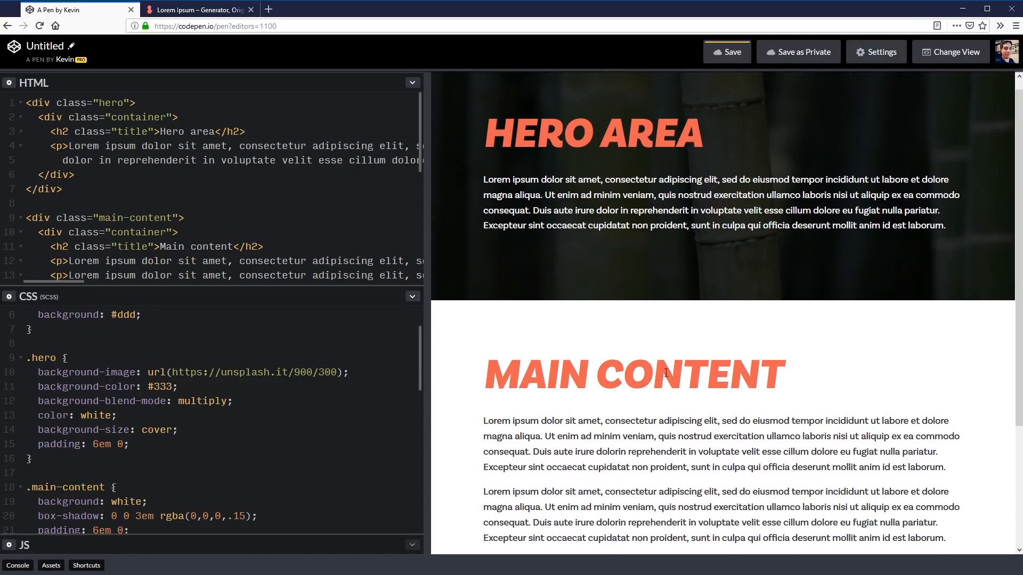
scroll(666, 369, down, 2)
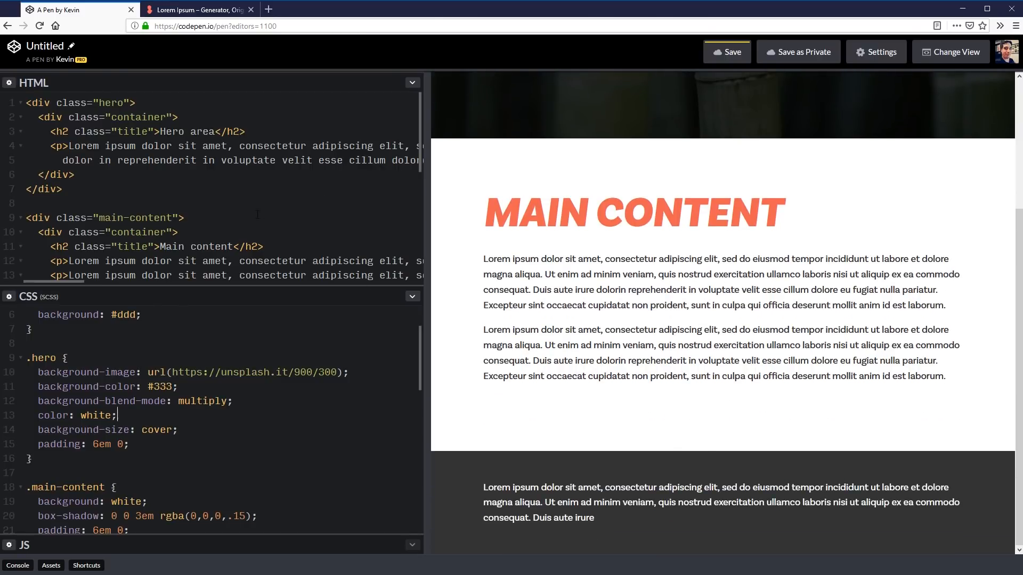
drag(26, 102, 64, 189)
key(ctrl+c)
click(63, 189)
mouse_move(26, 103)
mouse_down()
mouse_move(74, 174)
mouse_move(26, 102)
mouse_move(75, 175)
mouse_move(192, 161)
mouse_up()
key(ctrl+c)
click(75, 174)
click(105, 102)
double_click(110, 103)
click(154, 145)
click(176, 160)
scroll(216, 184, down, 3)
drag(27, 144, 184, 174)
click(191, 187)
drag(105, 172, 147, 202)
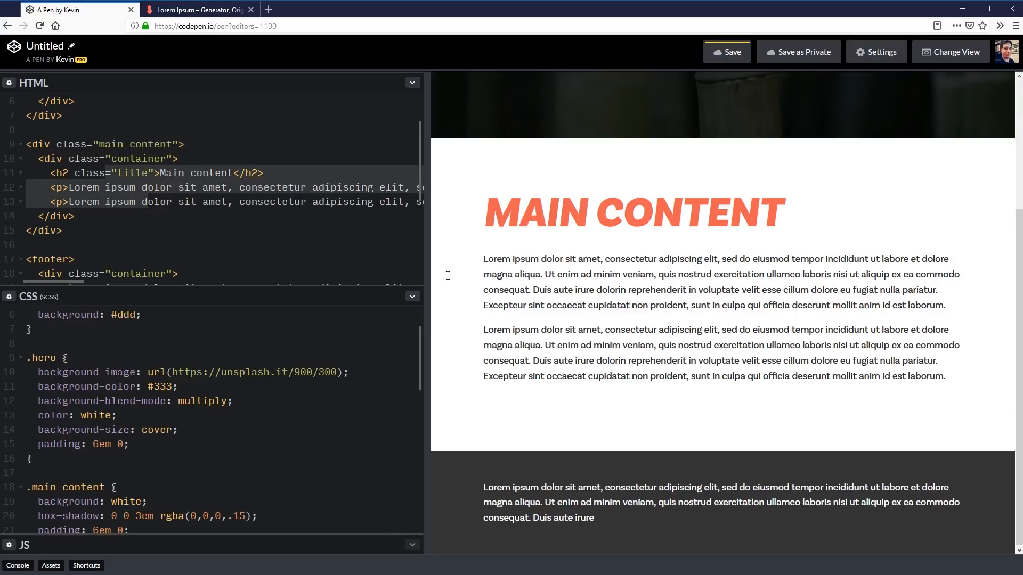
scroll(690, 270, up, 3)
scroll(695, 319, down, 3)
click(231, 216)
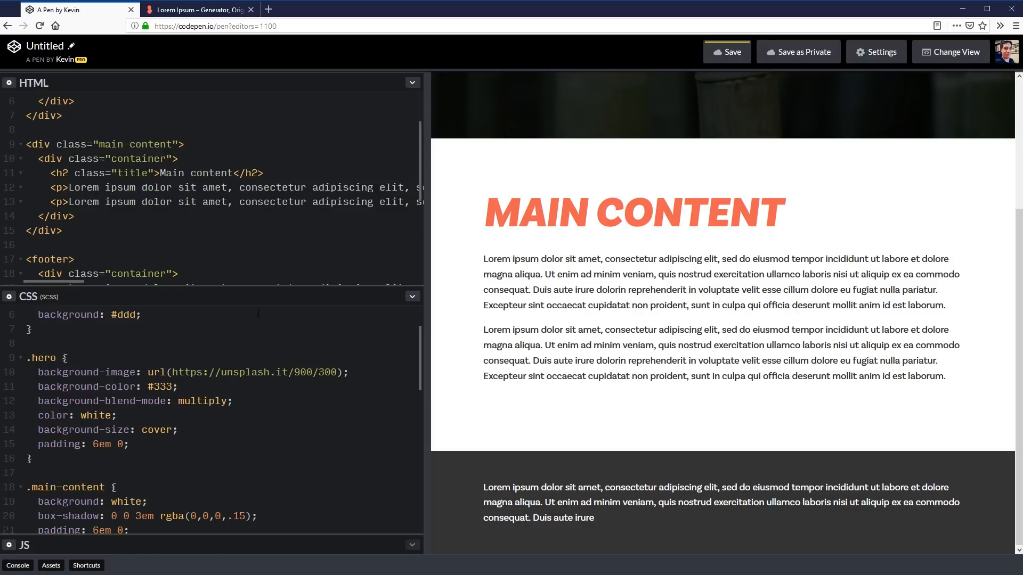
scroll(120, 399, down, 5)
scroll(120, 400, down, 5)
scroll(97, 400, down, 2)
drag(33, 397, 26, 353)
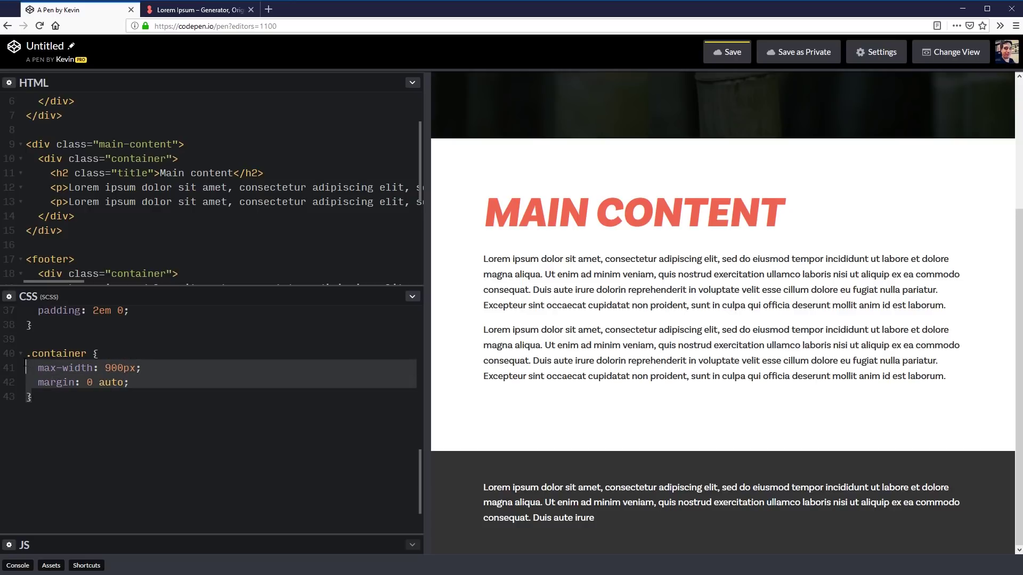
click(134, 383)
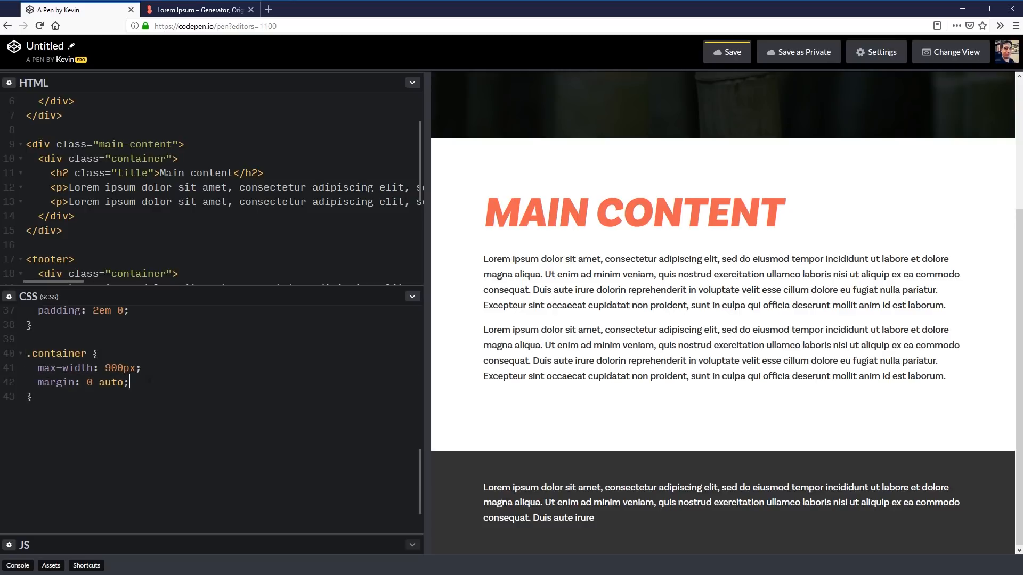
drag(57, 367, 112, 368)
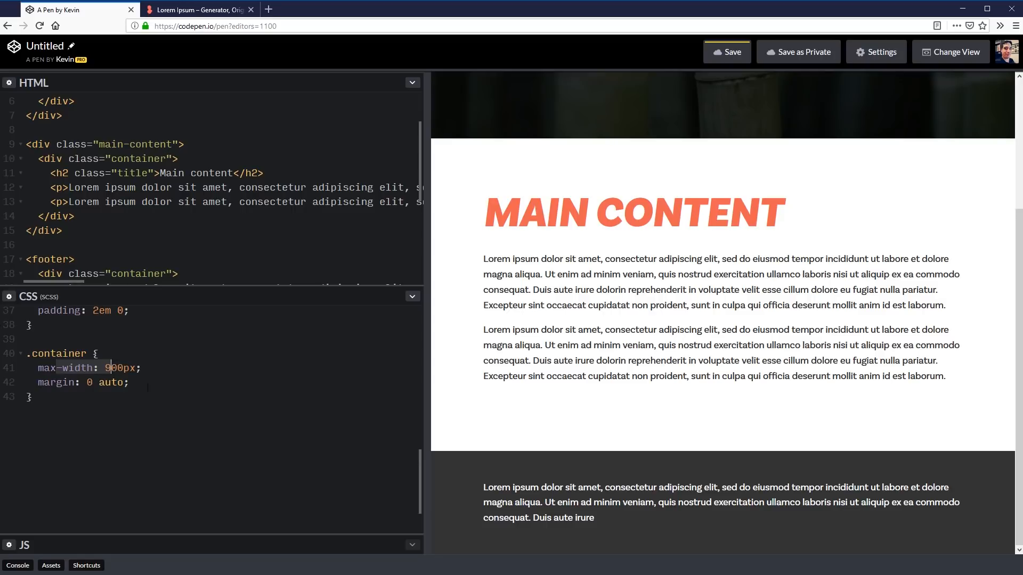
click(100, 384)
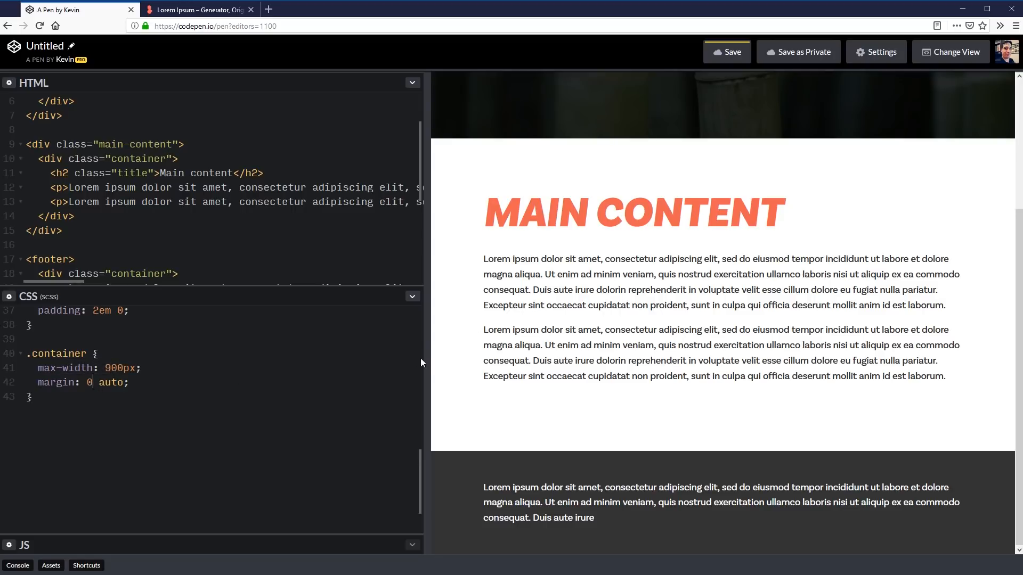
mouse_move(426, 354)
mouse_down()
mouse_move(370, 368)
mouse_move(382, 364)
mouse_up()
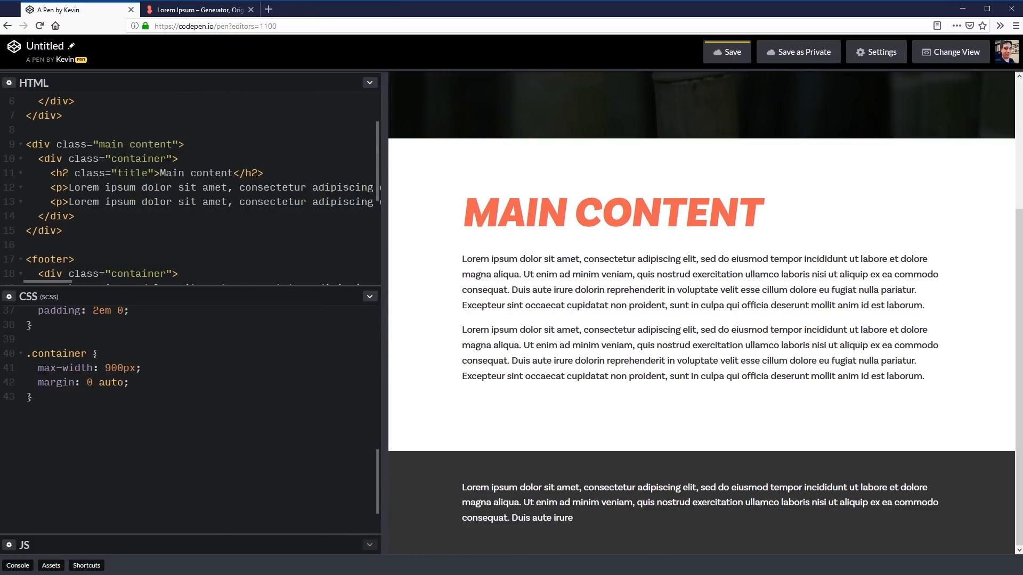
mouse_move(382, 356)
mouse_down()
mouse_move(767, 350)
mouse_move(410, 349)
mouse_up()
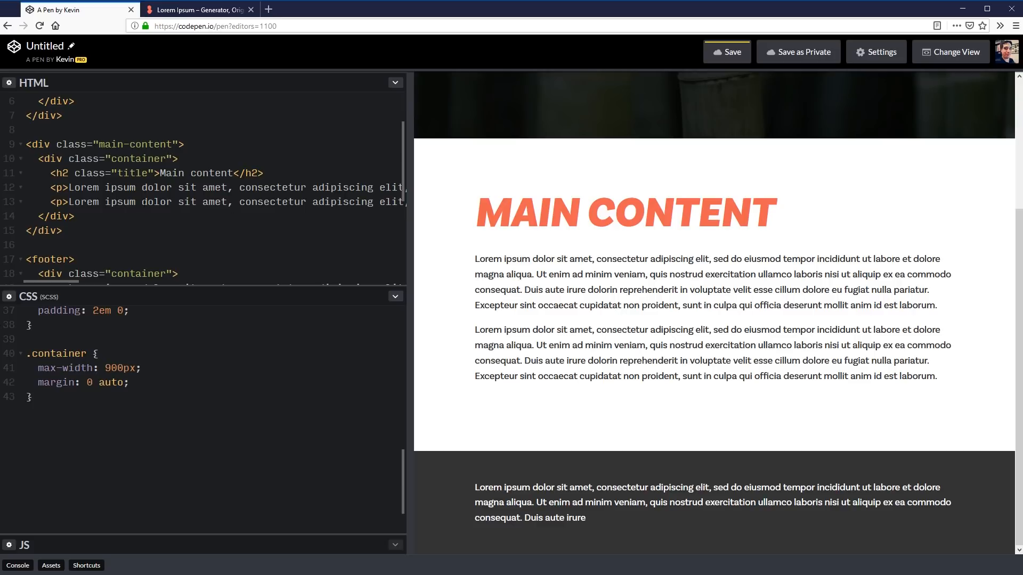
click(66, 158)
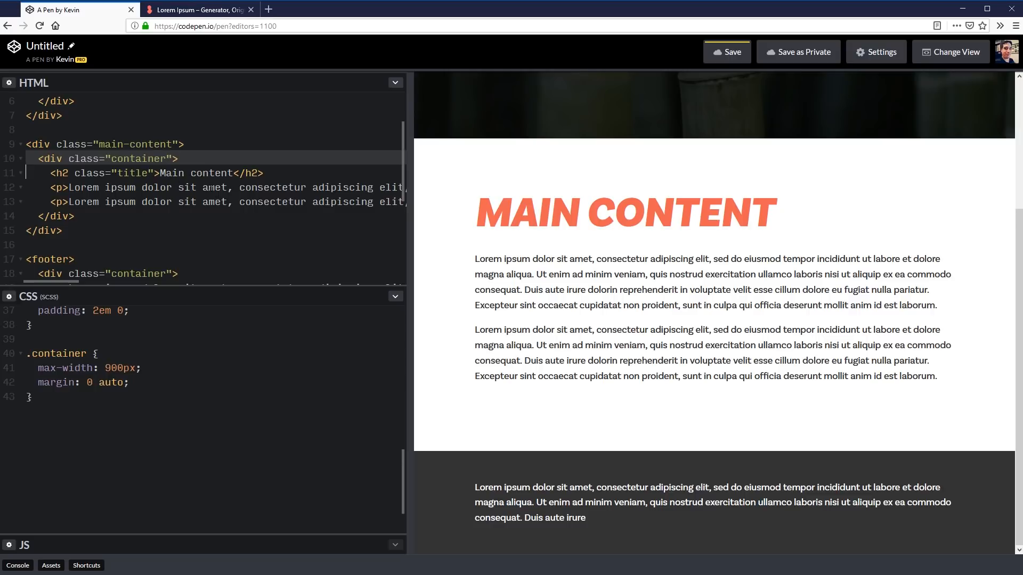
scroll(241, 184, up, 3)
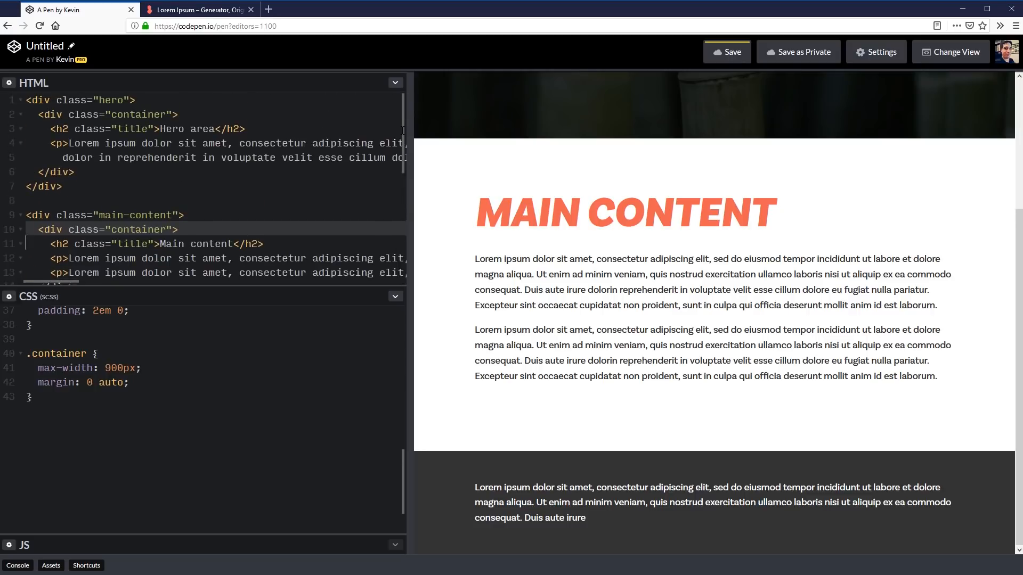
Step: Delete the container div lines and their closing divs from the hero, main content and footer
double_click(158, 118)
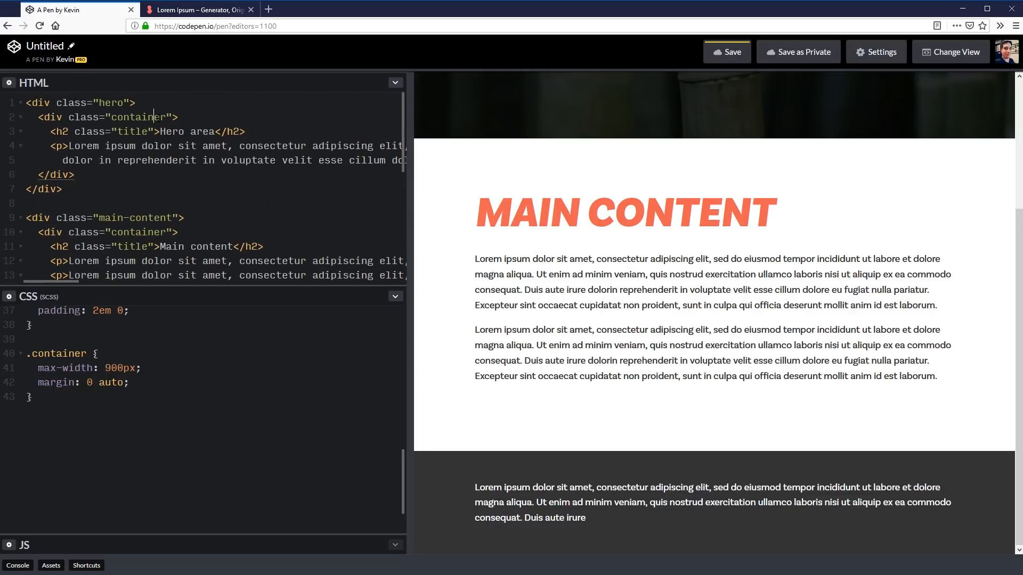
key(ctrl+shift+k)
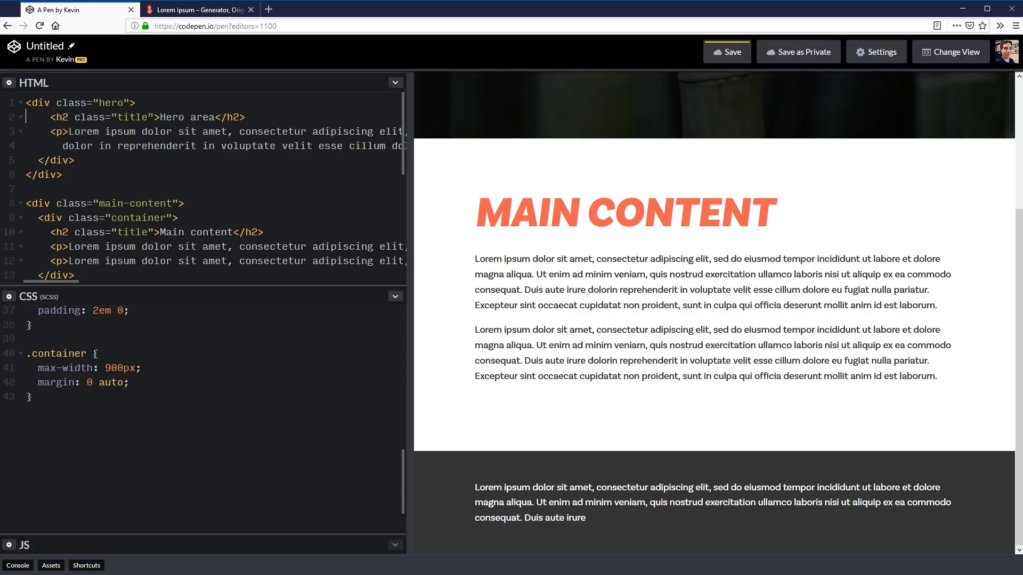
key(ctrl+shift+k)
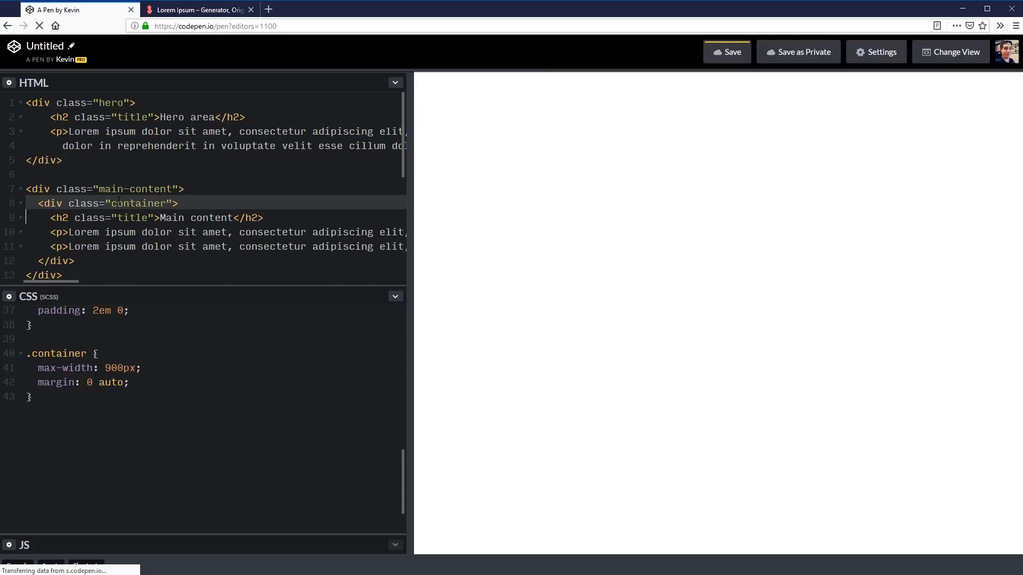
key(ctrl+shift+k)
key(ctrl+shift+k)
scroll(208, 184, down, 3)
double_click(138, 141)
key(ctrl+shift+k)
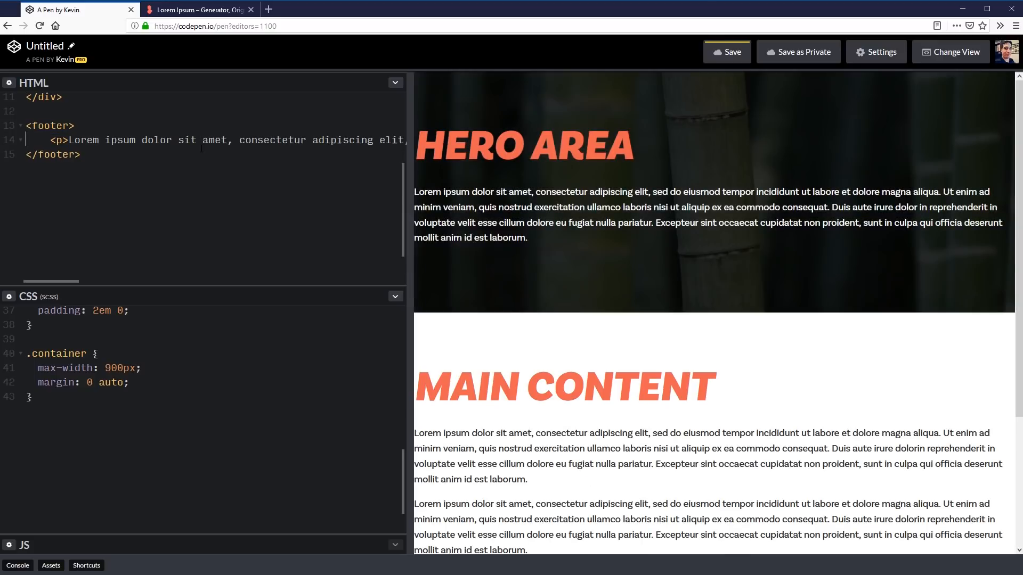
Step: Tidy the HTML formatting from the HTML panel's options
click(395, 83)
click(361, 103)
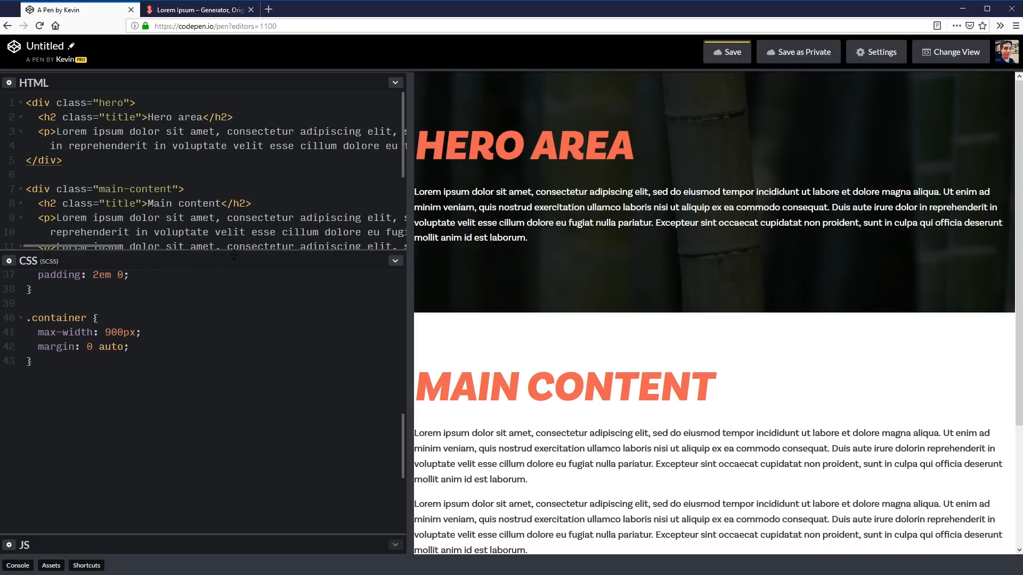
drag(228, 288, 365, 229)
Step: Start a new .hero, .main-content, footer rule with display: grid
mouse_move(406, 262)
mouse_down()
mouse_move(213, 266)
mouse_move(441, 252)
mouse_up()
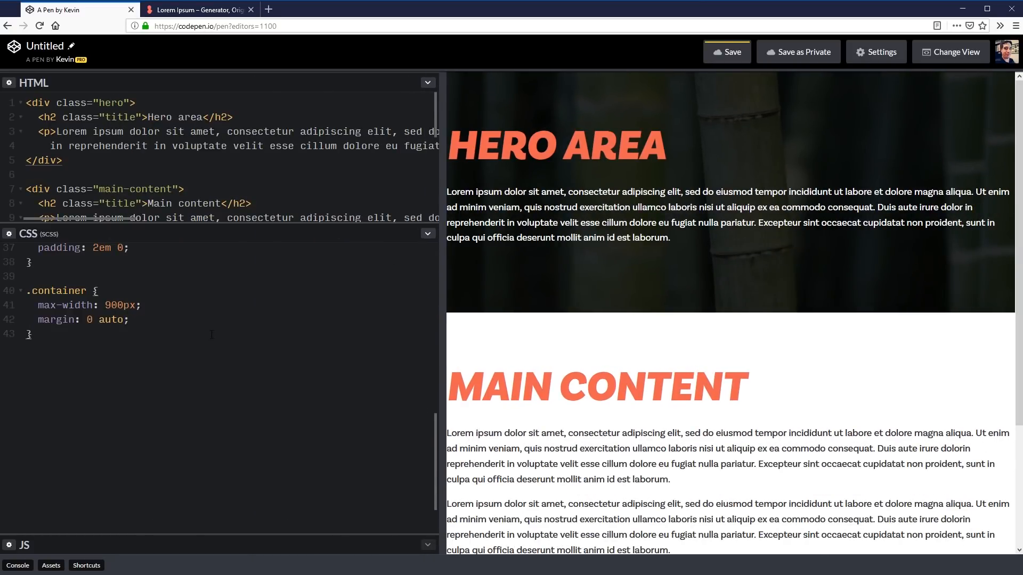
key(Return)
key(Return)
text(hero)
text(, )
text(.main-content,)
key(Return)
text(.)
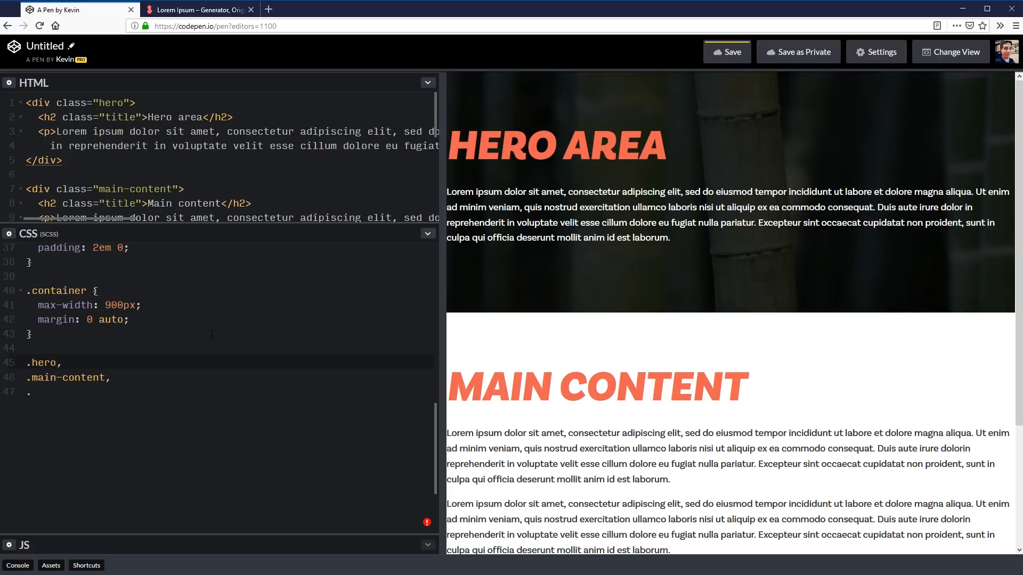
key(BackSpace)
text(footer )
text({)
key(Return)
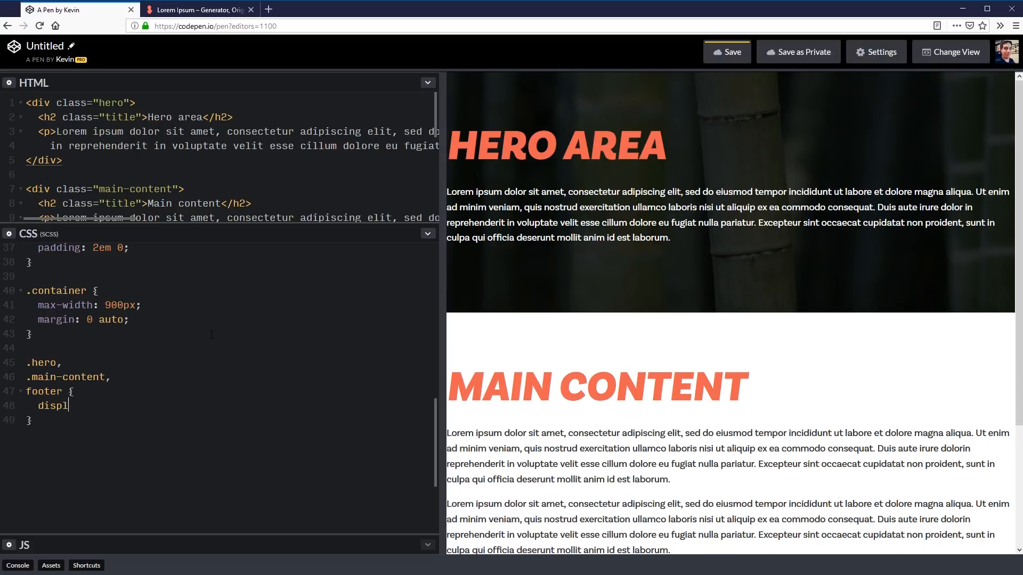
text(ay: grid;)
scroll(569, 280, down, 2)
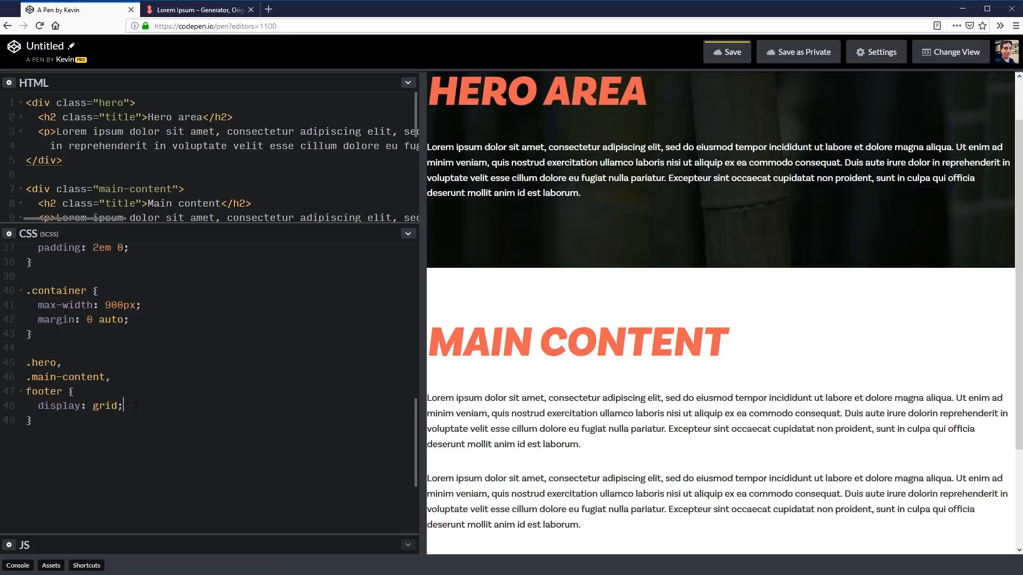
key(Return)
text(grid-template-columns:)
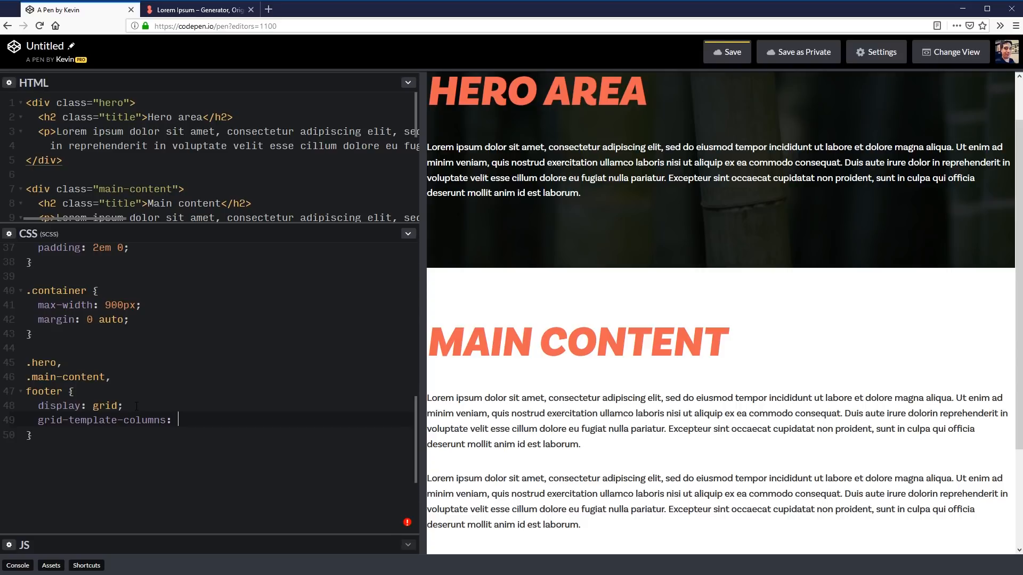
text( minmax()
text(1em, 1fr))
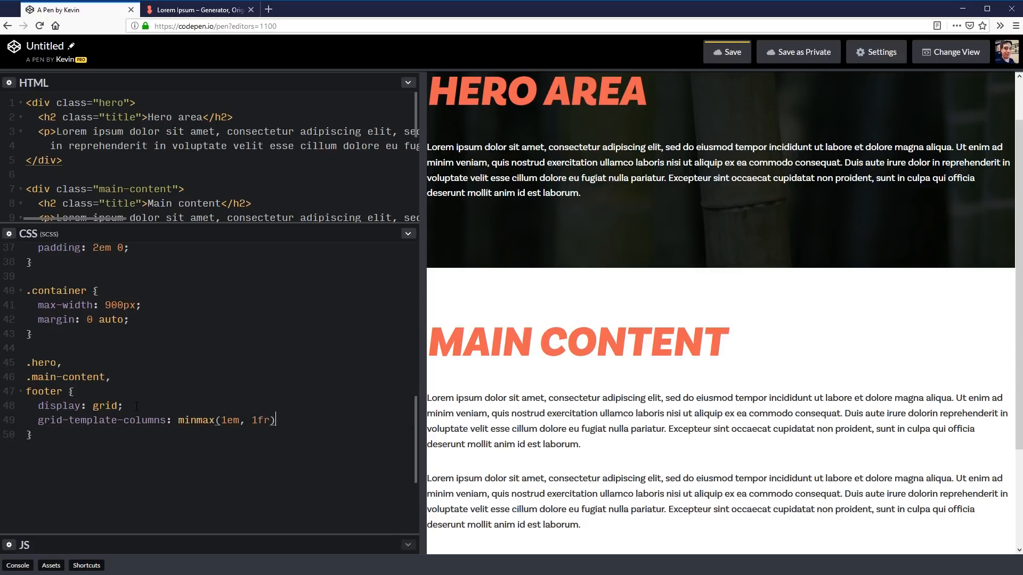
Step: Build grid-template-columns: minmax(1em, 1fr) minmax(300px, 900px) minmax(1em, 1fr) by copying the minmax value
key(ctrl+shift+Left)
key(ctrl+shift+Left)
key(ctrl+c)
key(Right)
key(ctrl+v)
key(ctrl+v)
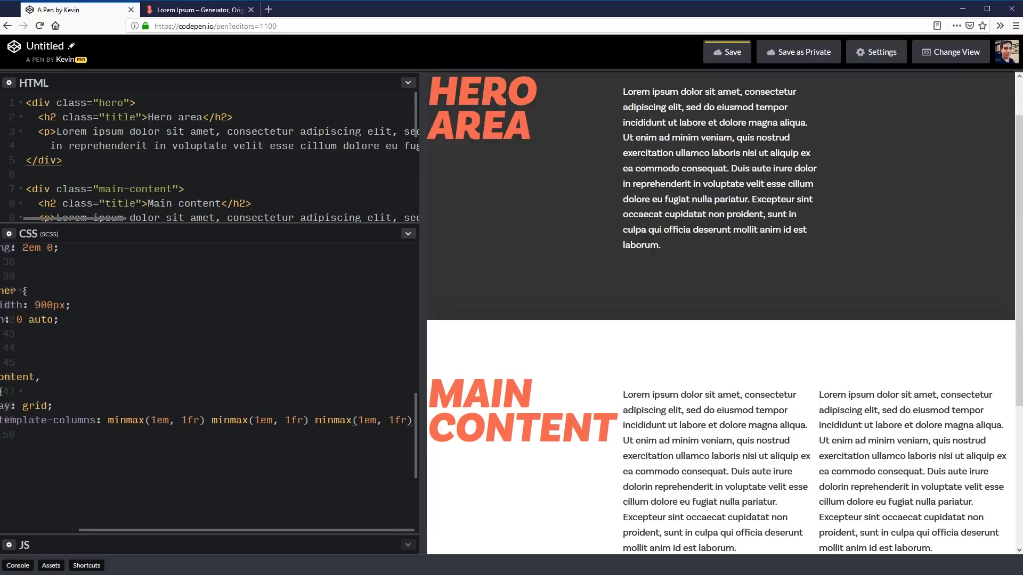
drag(304, 420, 256, 420)
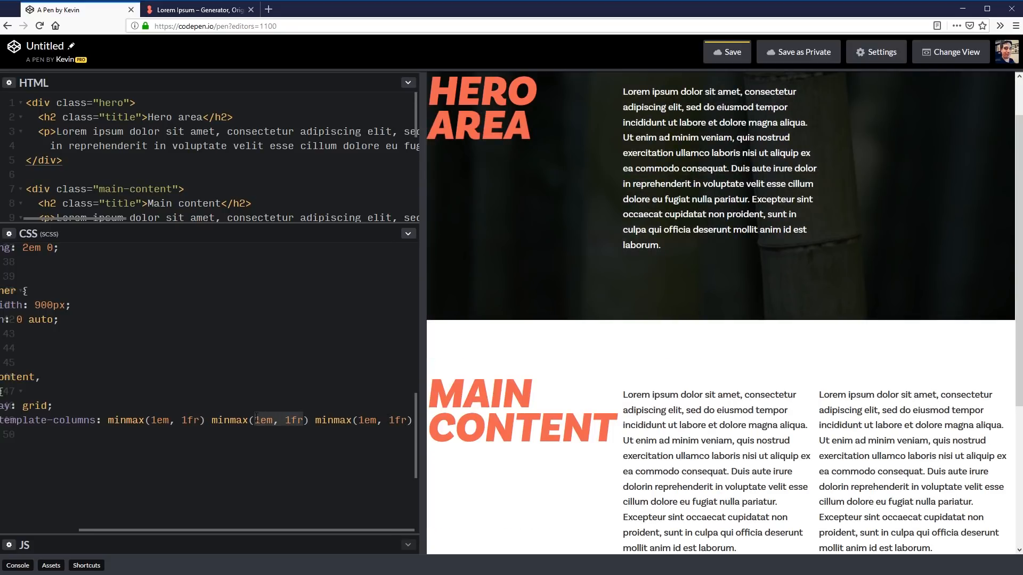
text(300px, 900)
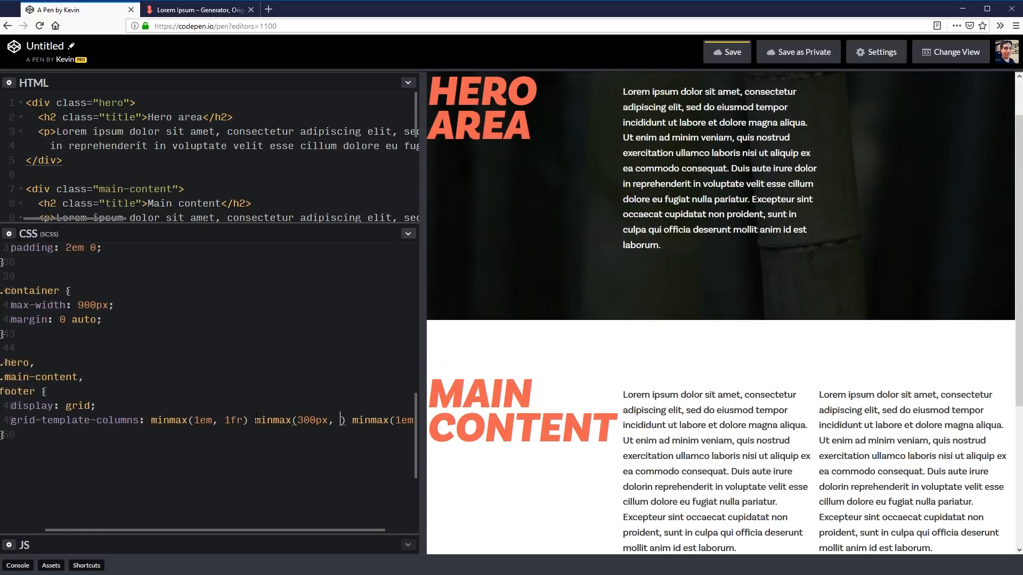
text(px)
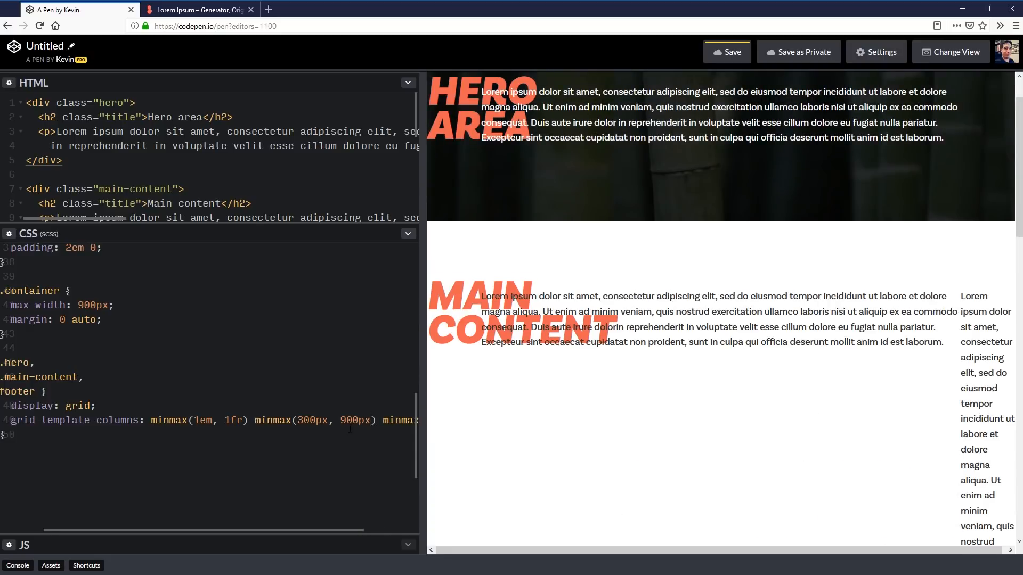
Step: Highlight the 900px, 300px and 1fr values in turn while explaining the column sizing
double_click(354, 420)
double_click(312, 420)
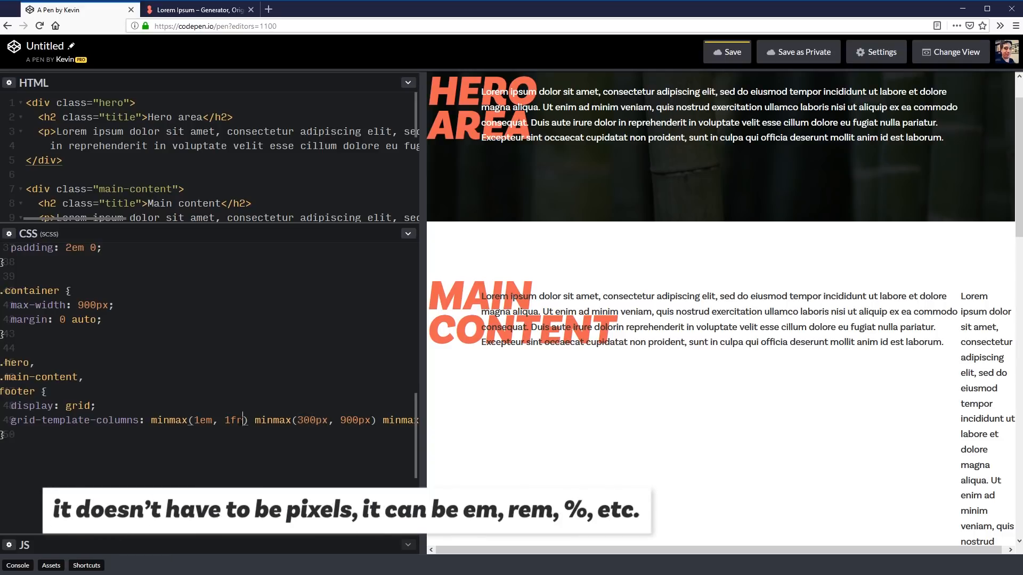
double_click(232, 420)
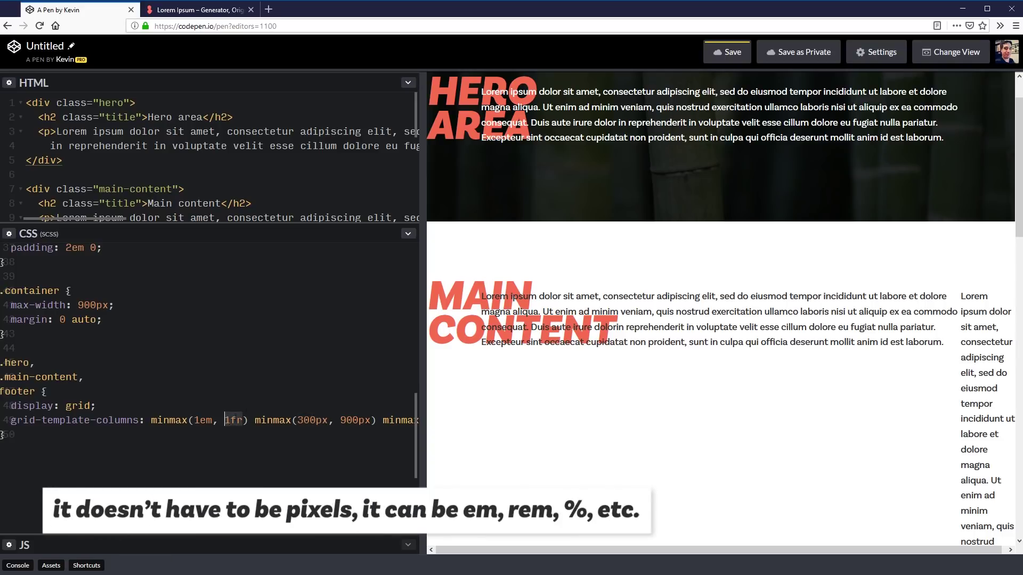
double_click(312, 420)
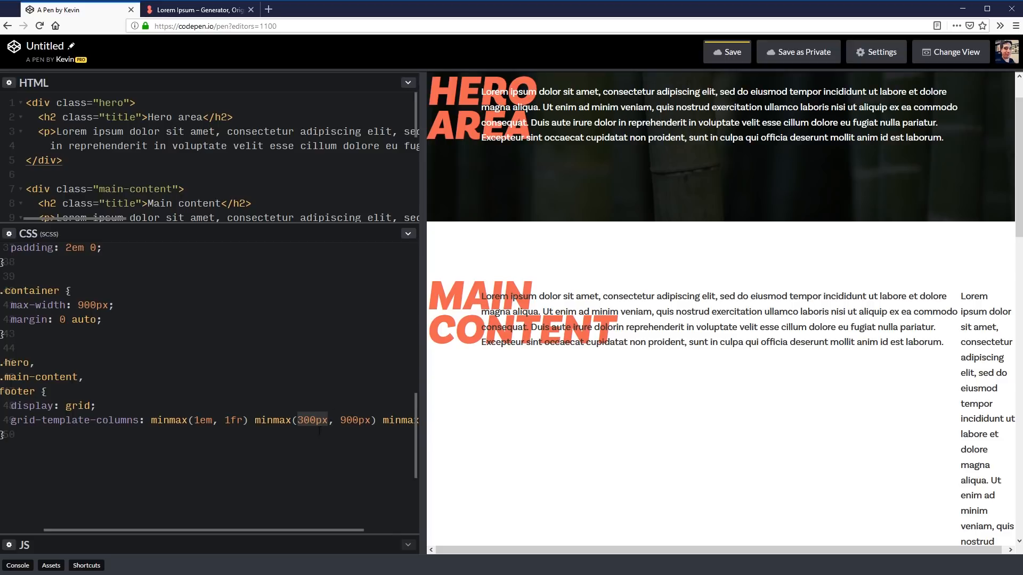
double_click(233, 419)
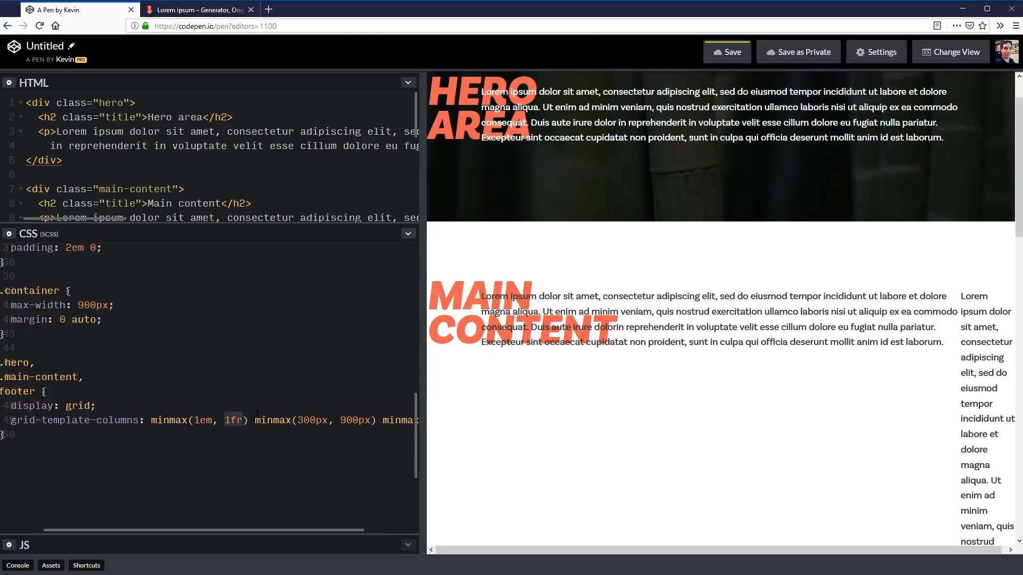
click(194, 445)
double_click(257, 419)
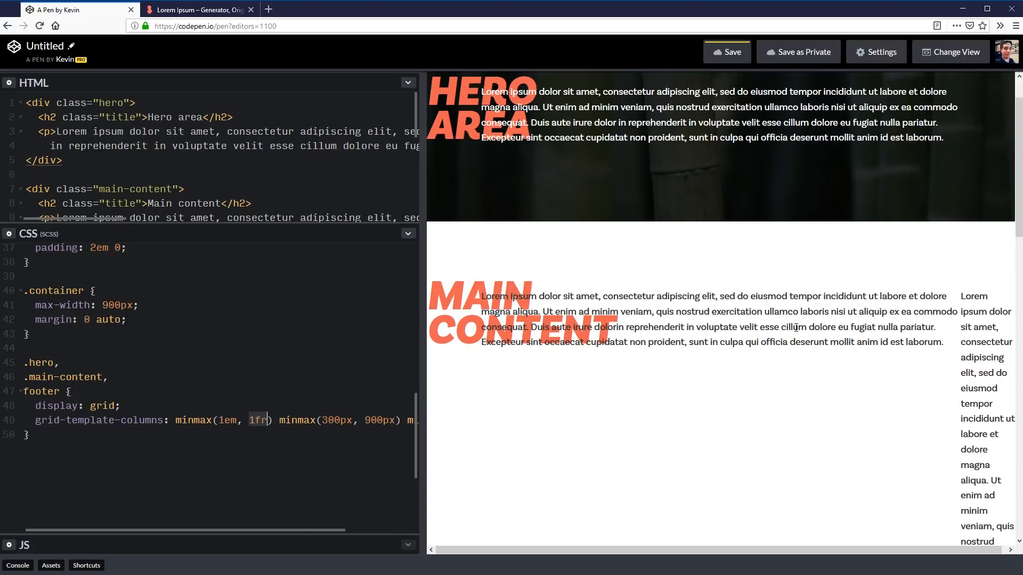
scroll(803, 353, up, 2)
scroll(802, 353, down, 5)
scroll(802, 353, down, 5)
scroll(801, 360, up, 4)
scroll(800, 393, up, 5)
Step: Start a new rule below the grid rule reusing the copied .hero, .main-content, footer selector list
click(272, 457)
key(Return)
key(Return)
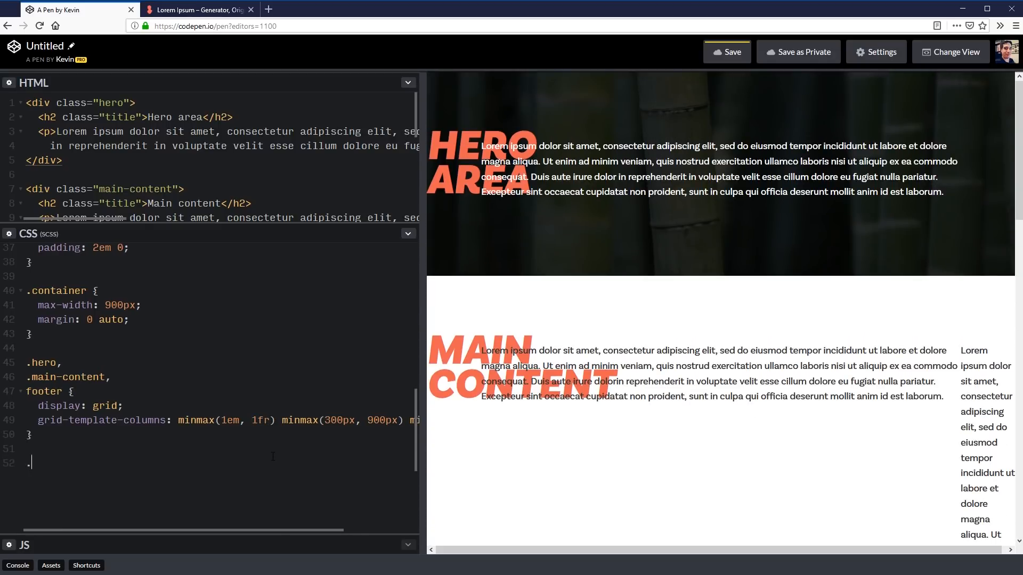
text(hero)
drag(64, 391, 27, 362)
key(ctrl+c)
drag(57, 464, 26, 464)
key(ctrl+v)
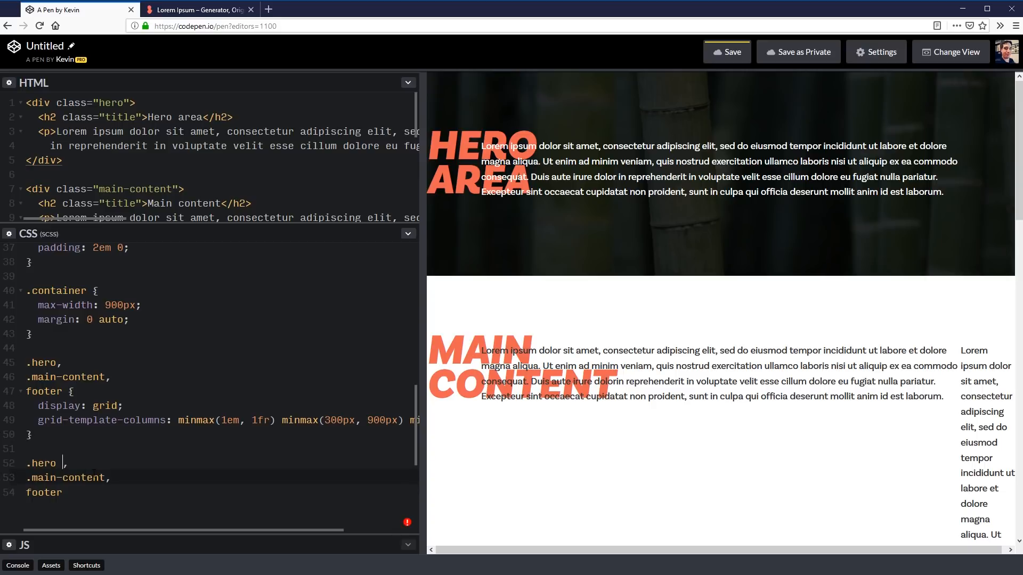
text(*)
Step: Turn the selectors into .hero *, .main-content *, footer * and open the block for grid-column: 2 / 3
click(104, 478)
text(&)
key(BackSpace)
text(*)
click(64, 492)
text(* {)
key(Return)
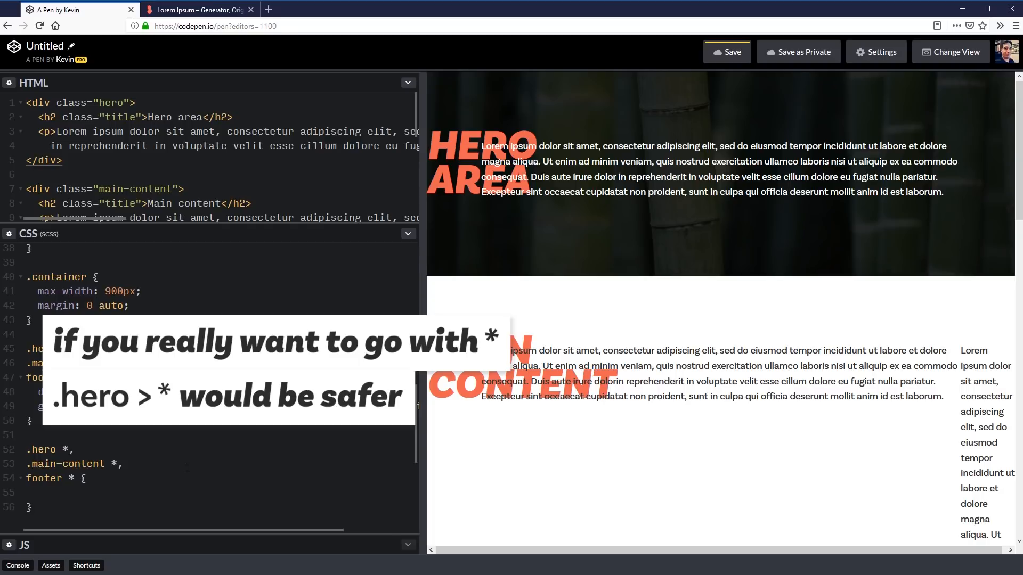
text(grid-column: 2)
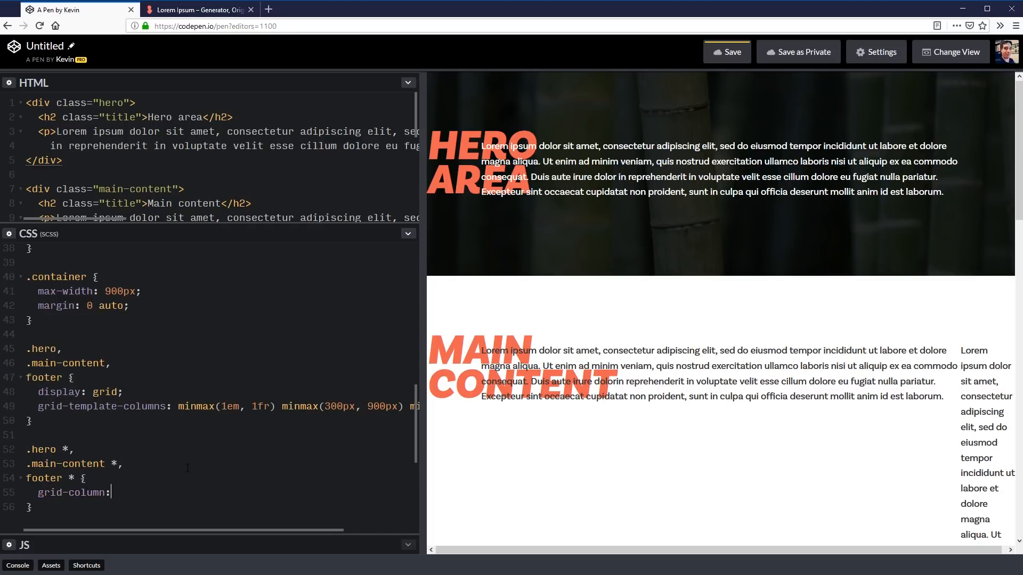
text( / 3;)
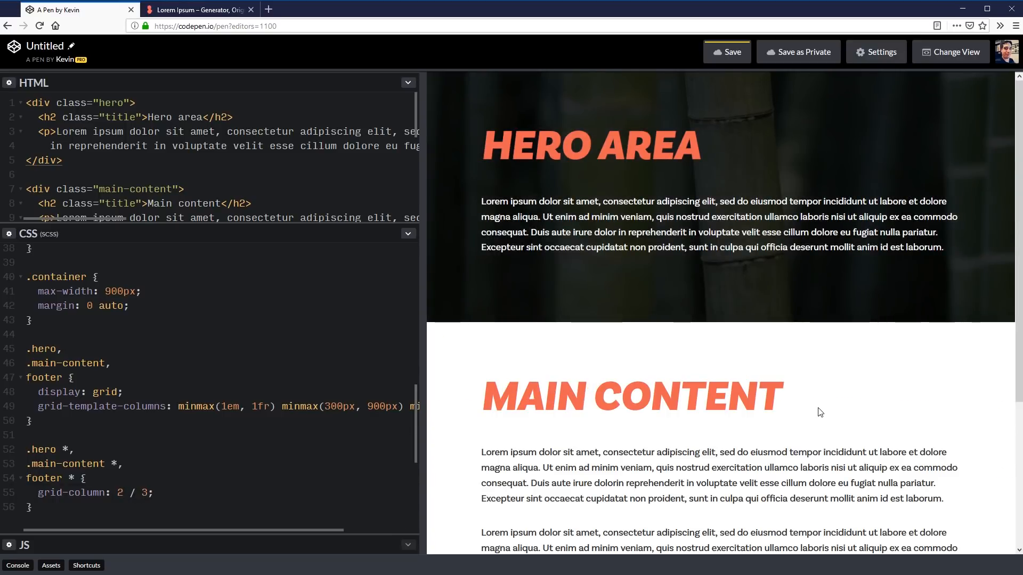
scroll(1018, 239, down, 5)
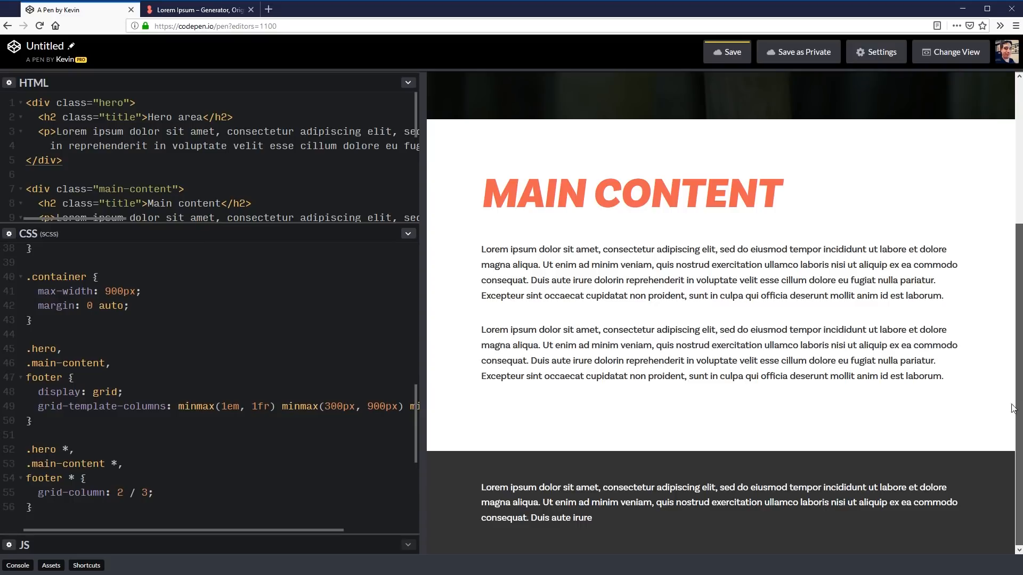
scroll(1012, 416, up, 5)
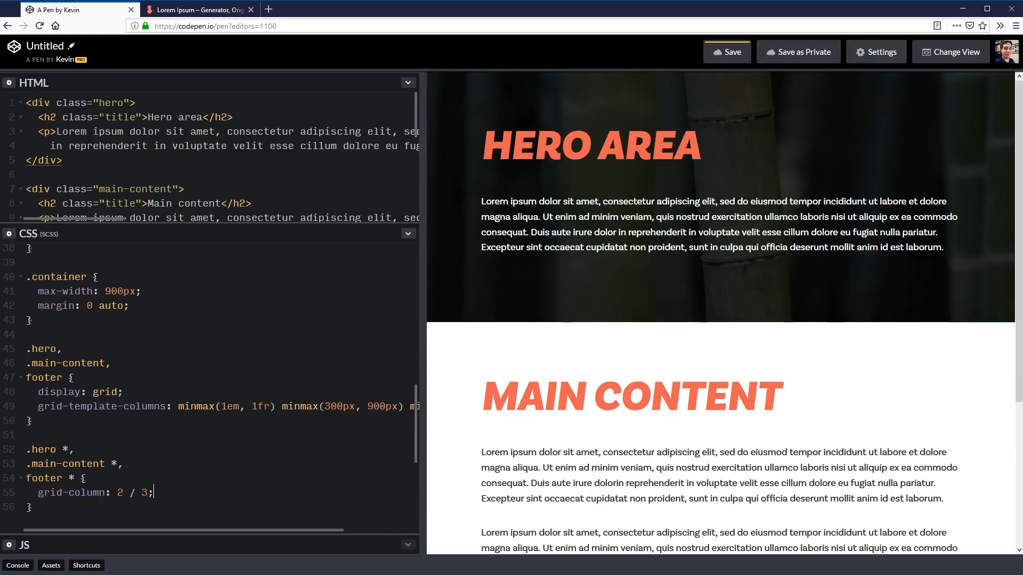
Step: Change both outer columns to minmax(2em, 1fr), briefly trying 0em, and test at different preview widths
mouse_move(423, 266)
mouse_down()
mouse_move(118, 539)
mouse_move(739, 539)
mouse_up()
drag(216, 406, 240, 406)
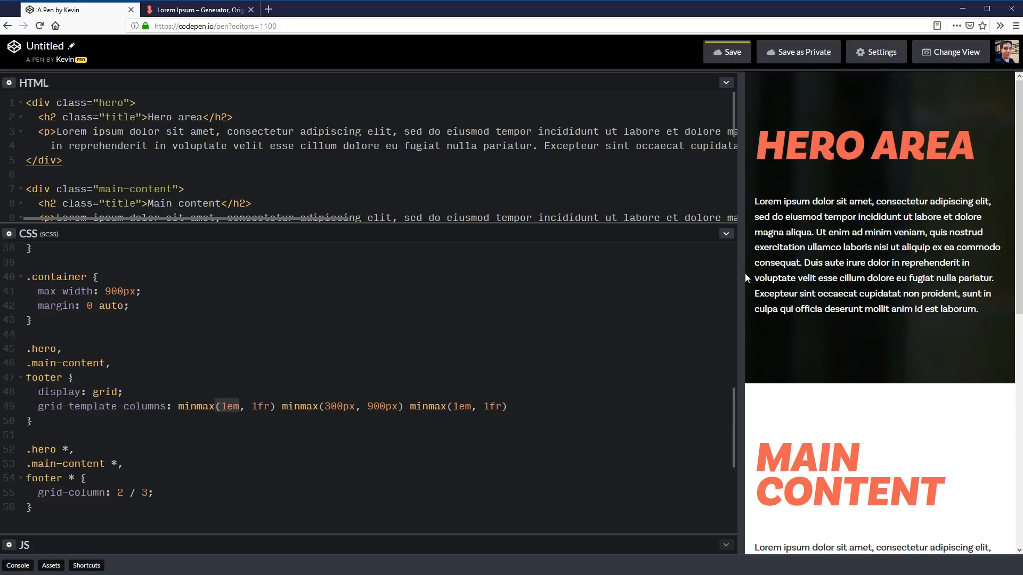
click(227, 406)
key(BackSpace)
text(0)
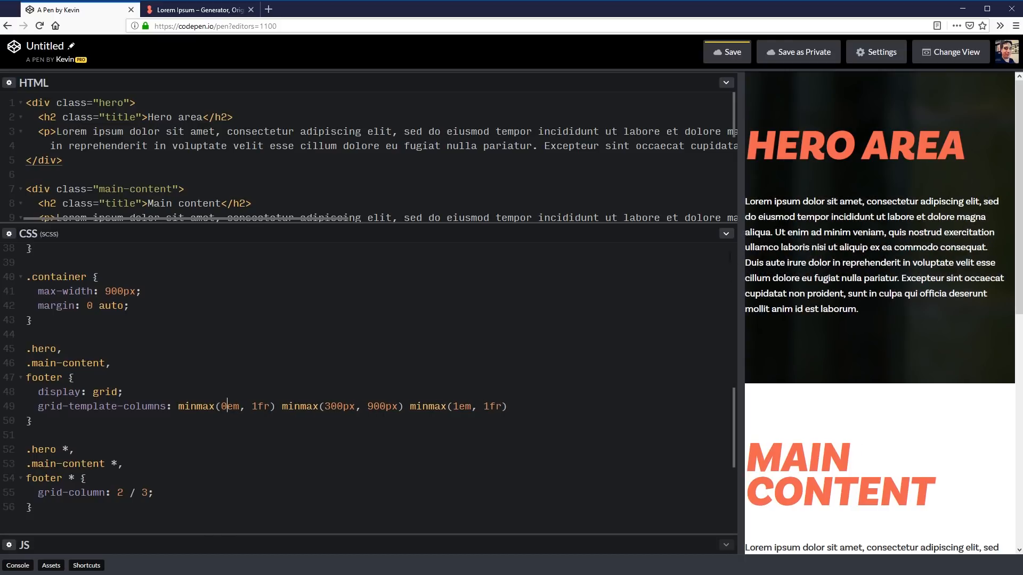
key(BackSpace)
text(2)
key(BackSpace)
text(2)
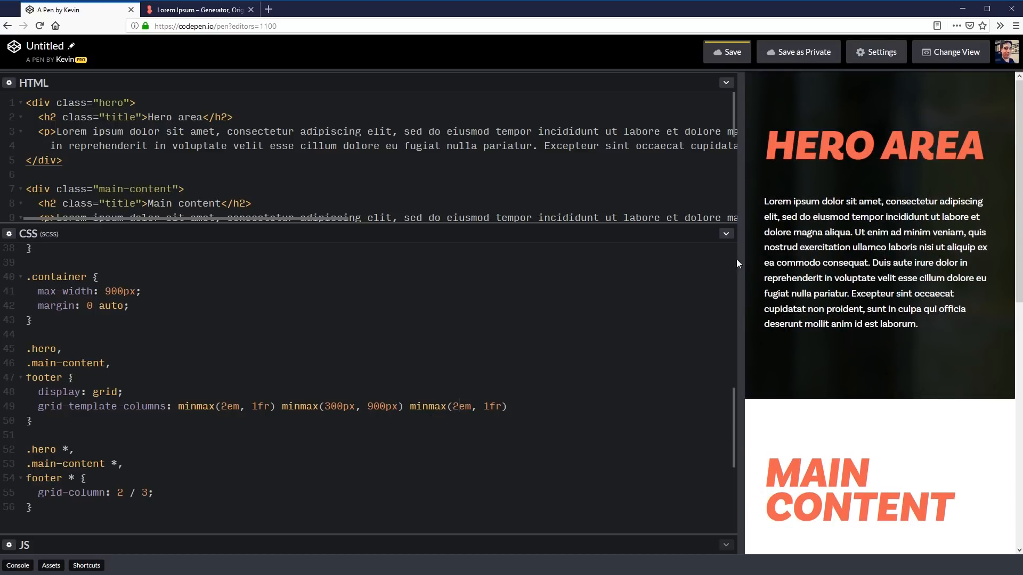
mouse_move(741, 293)
mouse_down()
mouse_move(422, 319)
mouse_move(558, 324)
mouse_up()
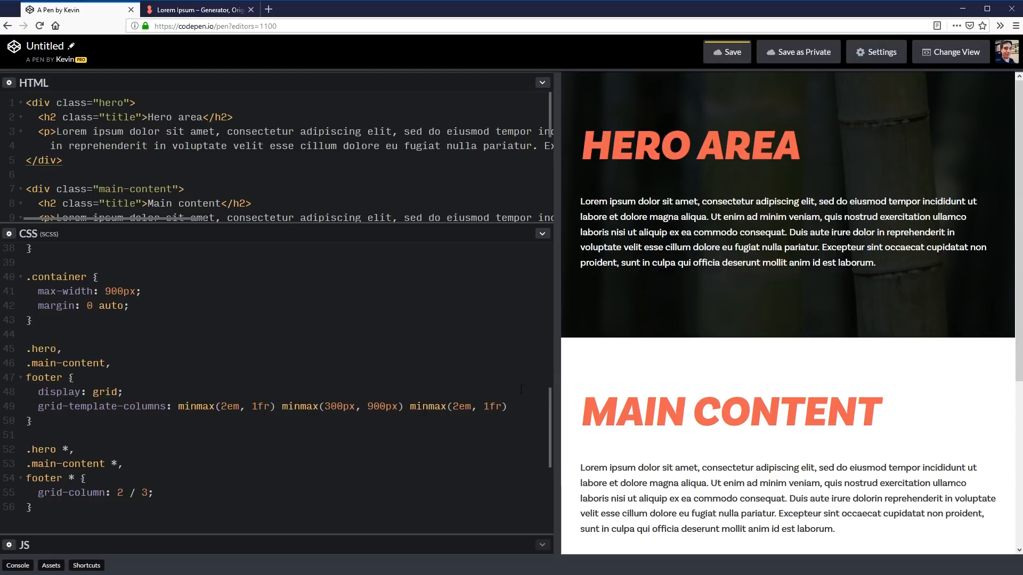
scroll(817, 266, down, 5)
scroll(818, 266, down, 3)
scroll(817, 266, up, 5)
scroll(818, 266, up, 3)
click(161, 377)
key(Return)
key(Return)
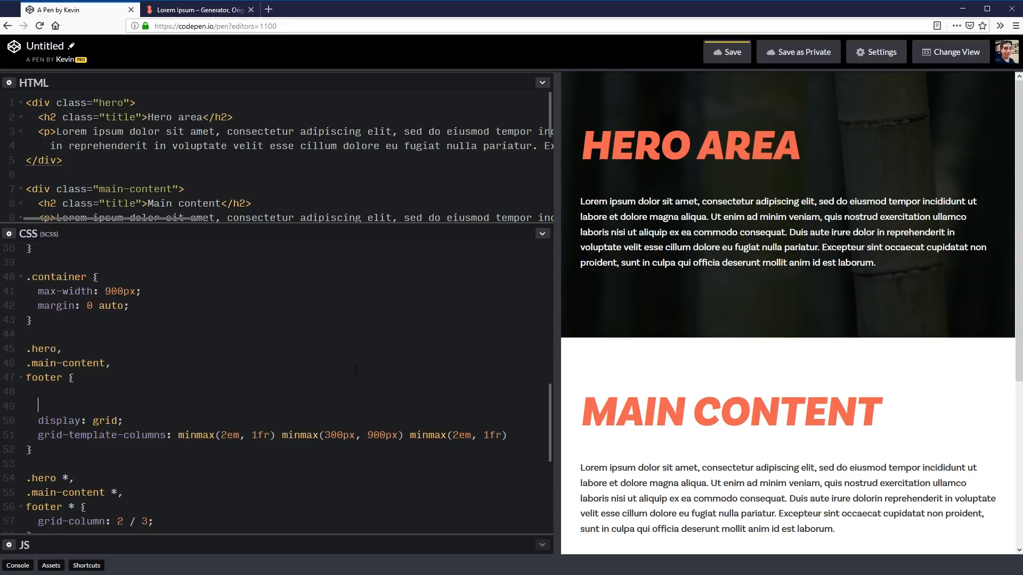
text(@)
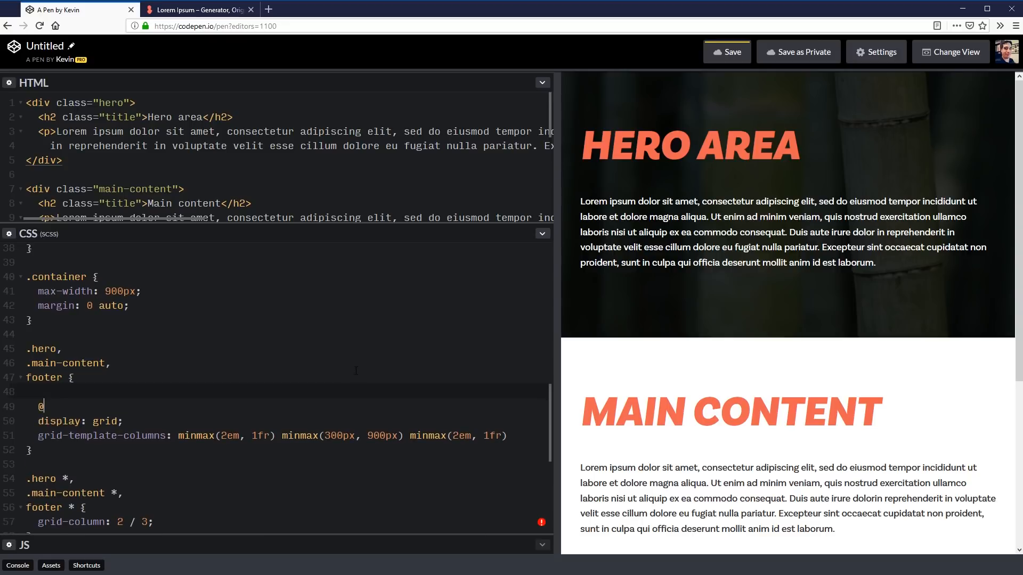
text(supports)
text( (display)
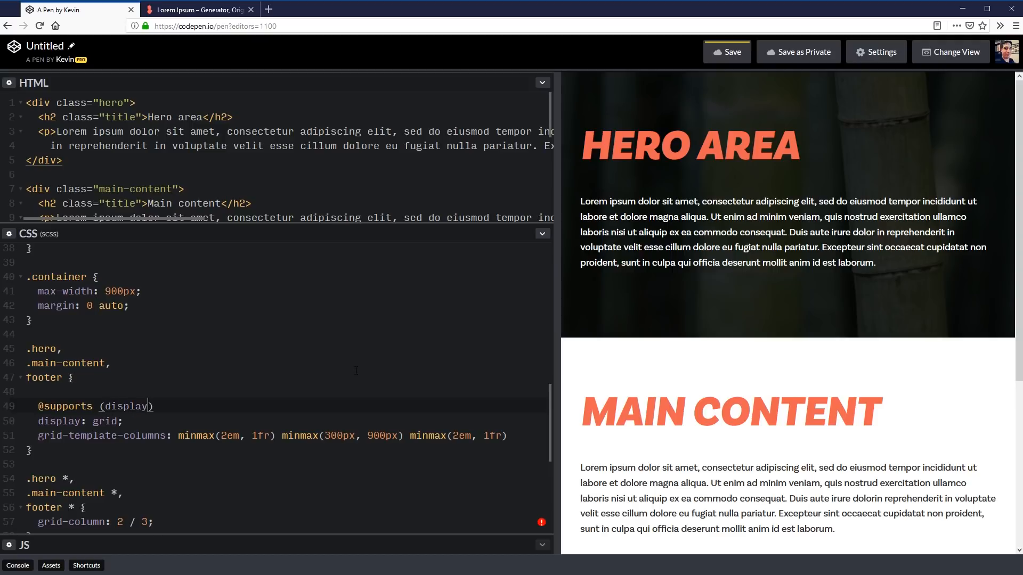
text(: grid) )
text({)
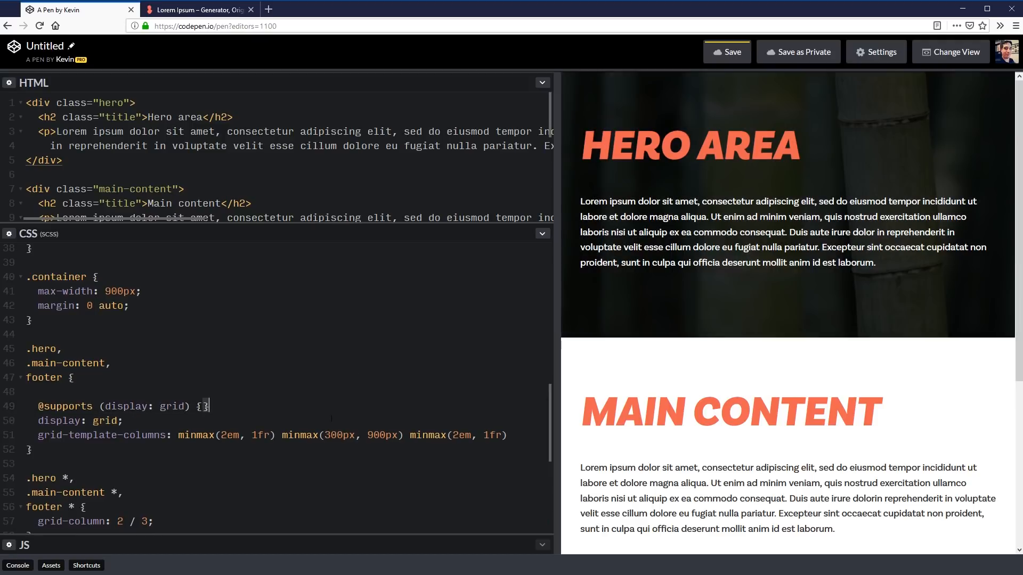
key(Delete)
key(Down)
key(Down)
key(End)
key(Return)
text(})
key(shift+Up)
key(shift+Up)
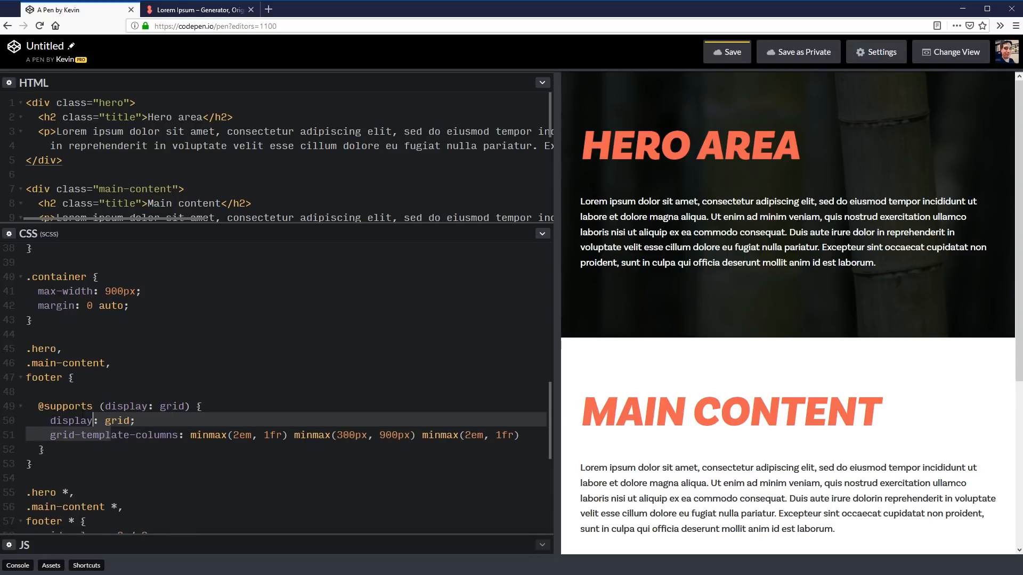
key(Tab)
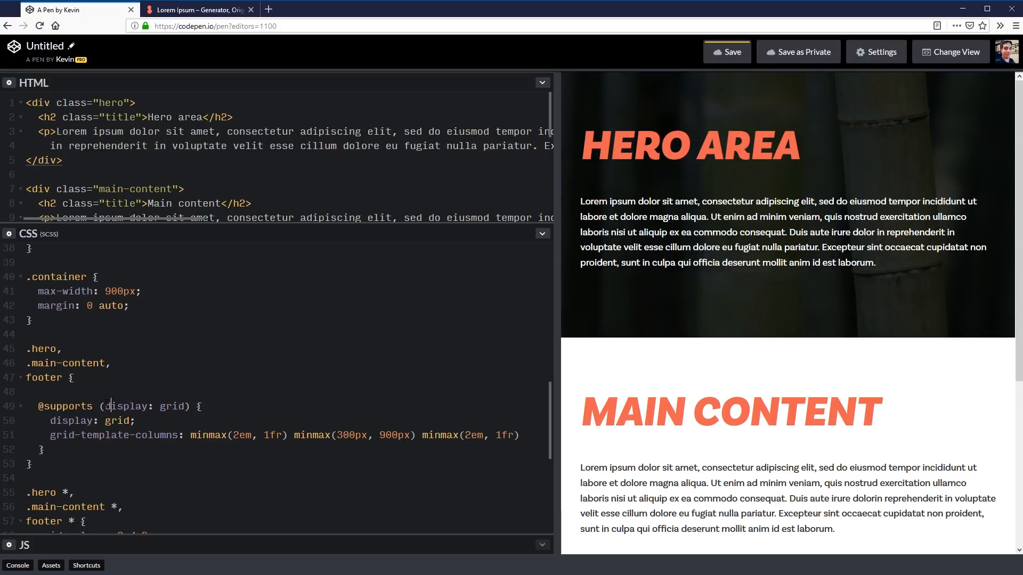
drag(105, 406, 186, 406)
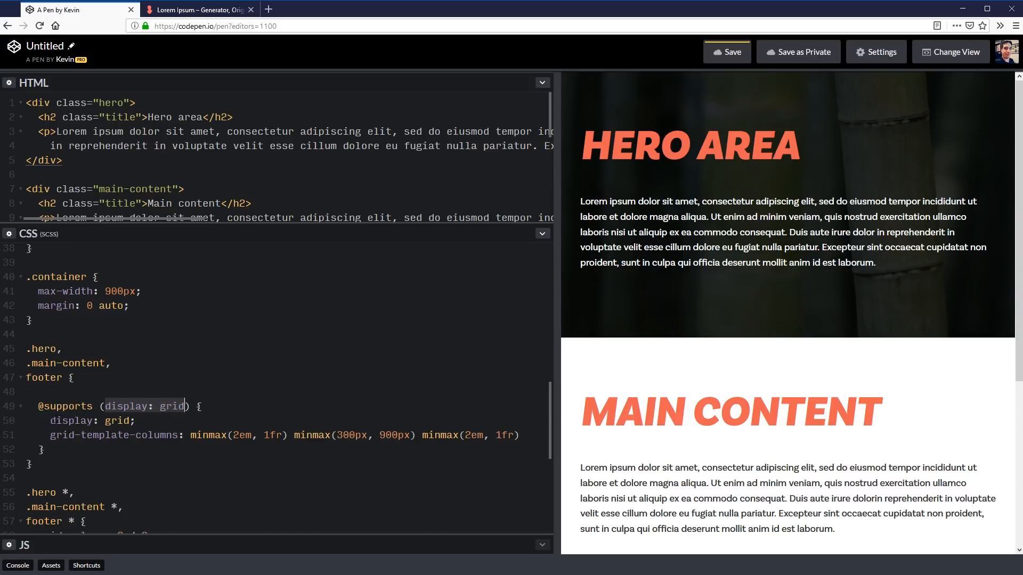
drag(51, 420, 99, 435)
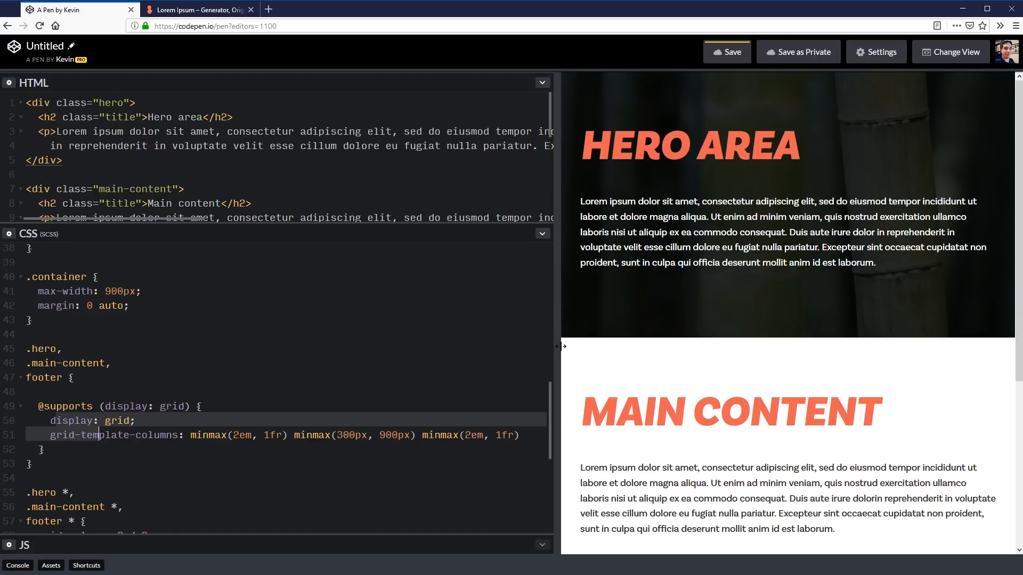
mouse_move(559, 350)
mouse_down()
mouse_move(388, 350)
mouse_move(694, 359)
mouse_move(518, 364)
mouse_move(547, 369)
mouse_up()
drag(48, 449, 27, 406)
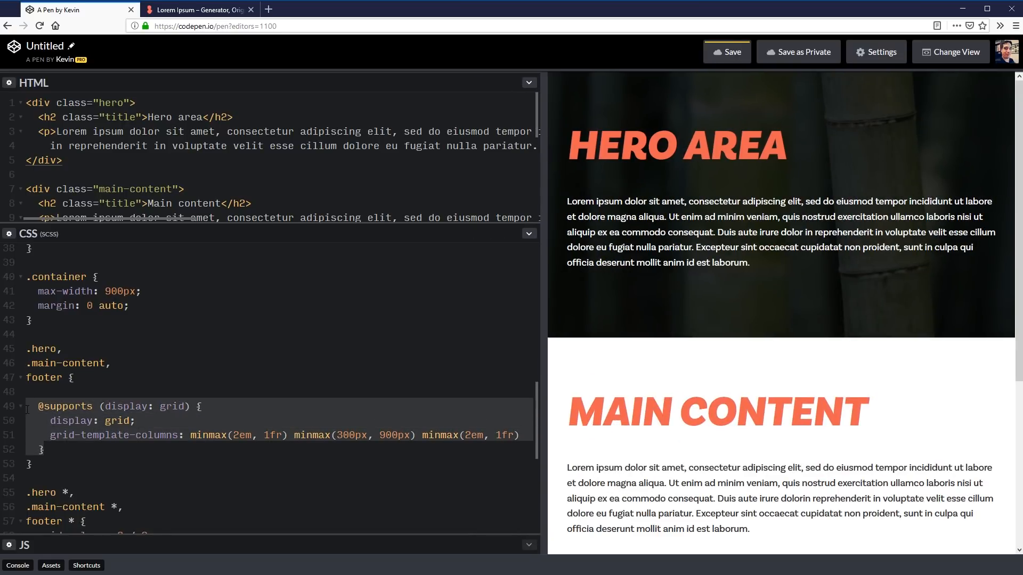
key(ctrl+slash)
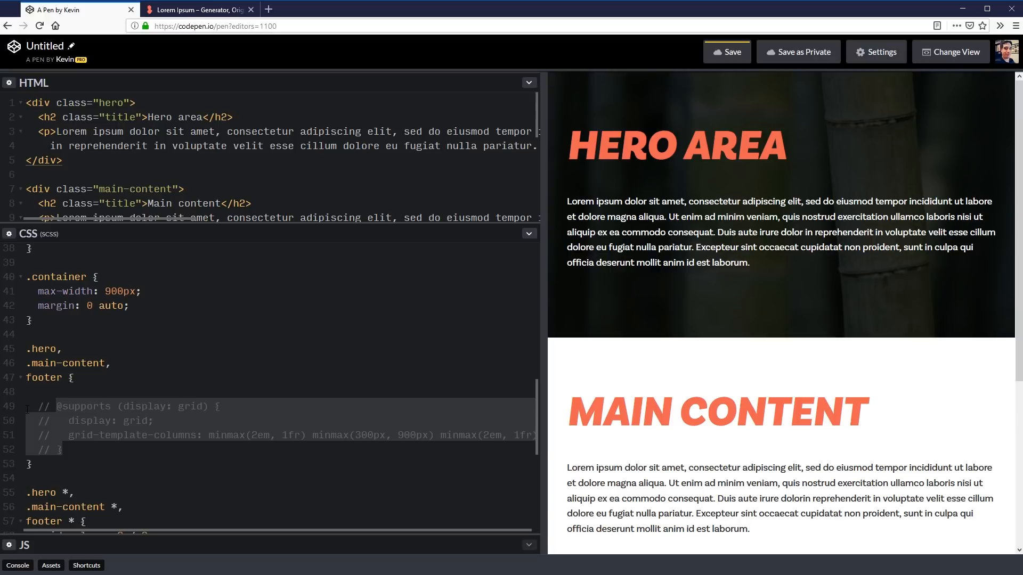
mouse_move(542, 374)
mouse_down()
mouse_move(229, 385)
mouse_move(500, 385)
mouse_up()
click(80, 392)
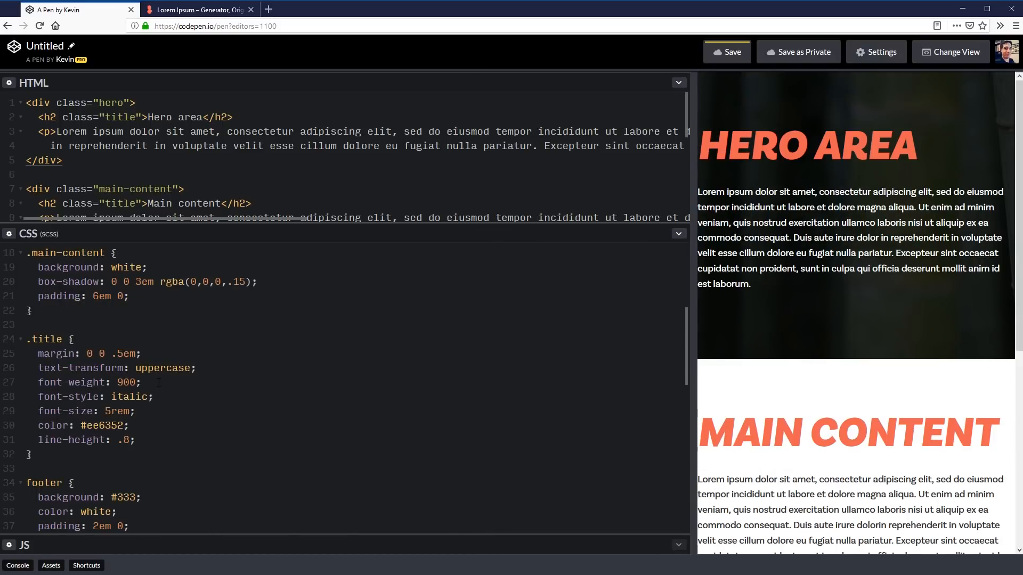
scroll(159, 382, up, 3)
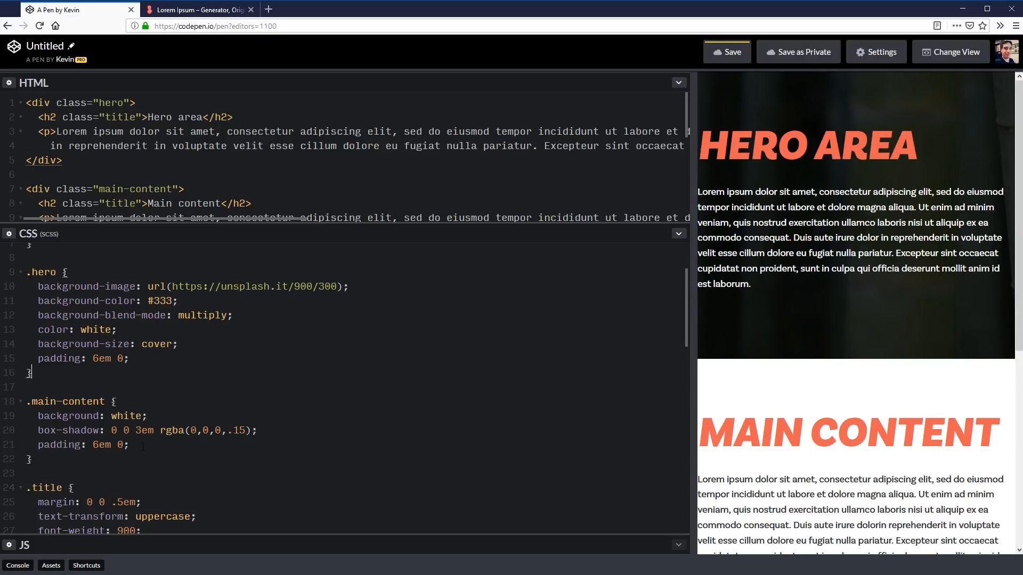
scroll(142, 445, down, 3)
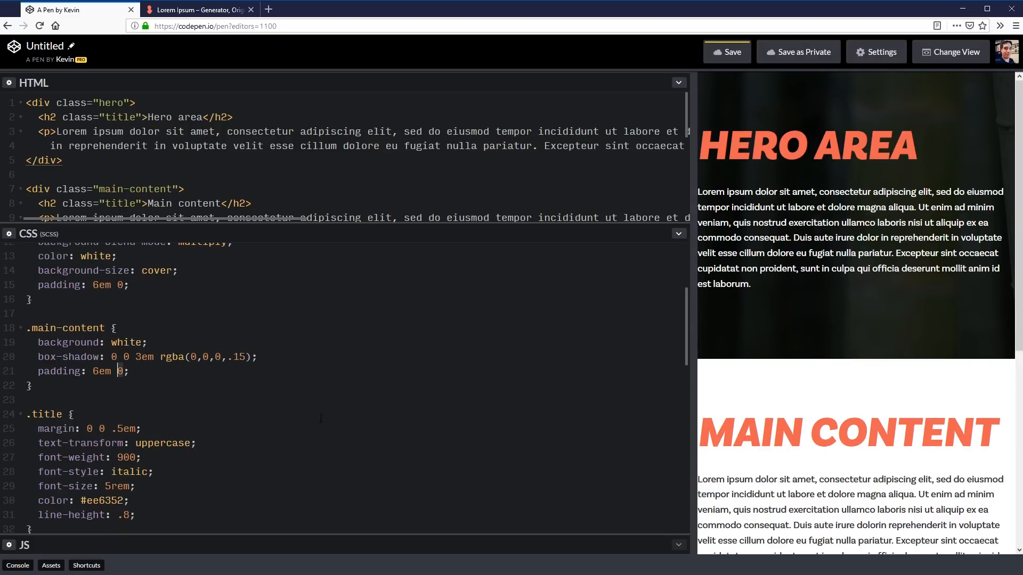
Step: Remove main content's zero side padding and highlight its text width in a widened preview
key(BackSpace)
text(calc()
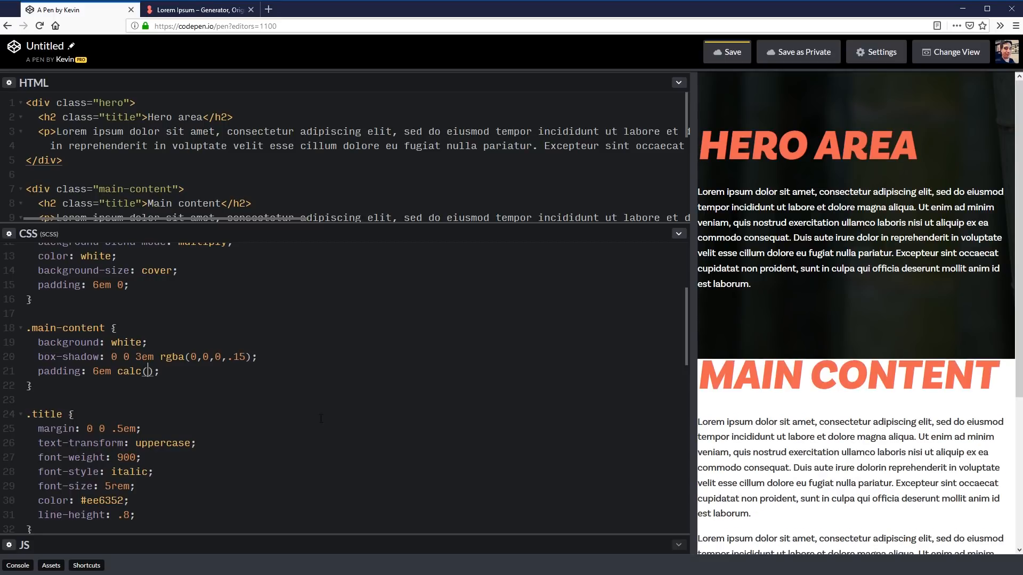
text(50% -)
text( 450px)
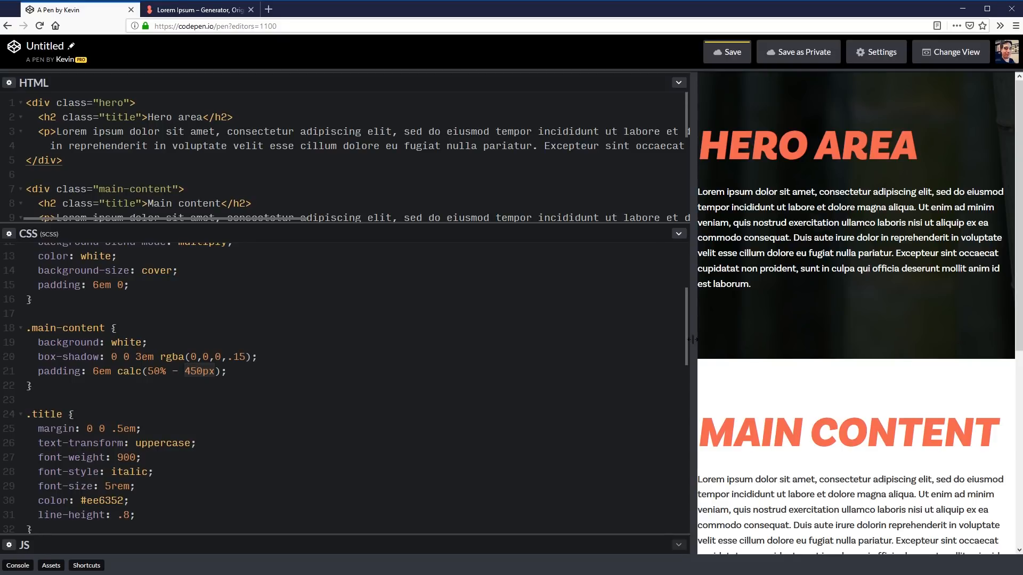
drag(692, 339, 289, 357)
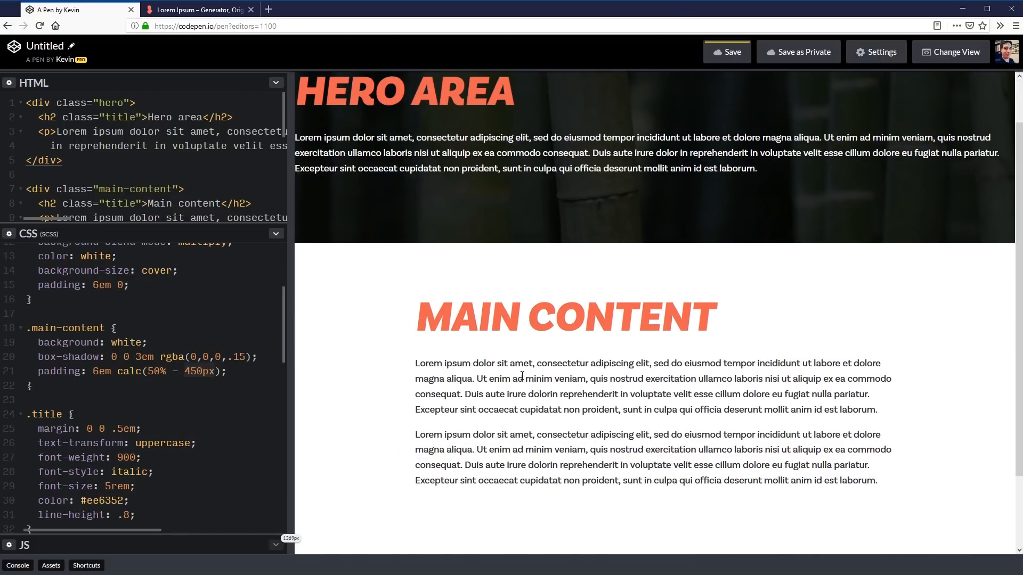
scroll(522, 375, down, 1)
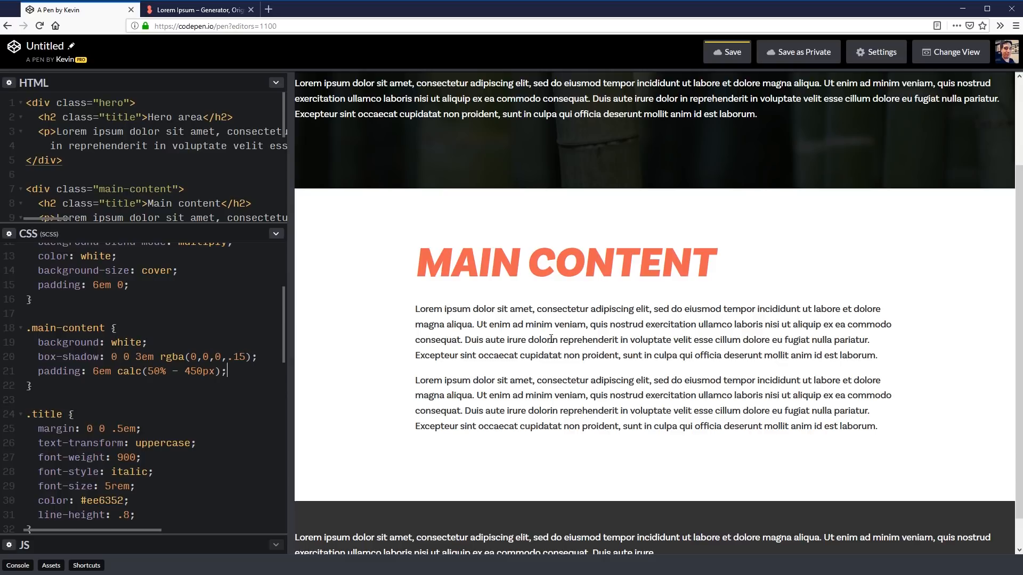
drag(664, 264, 642, 411)
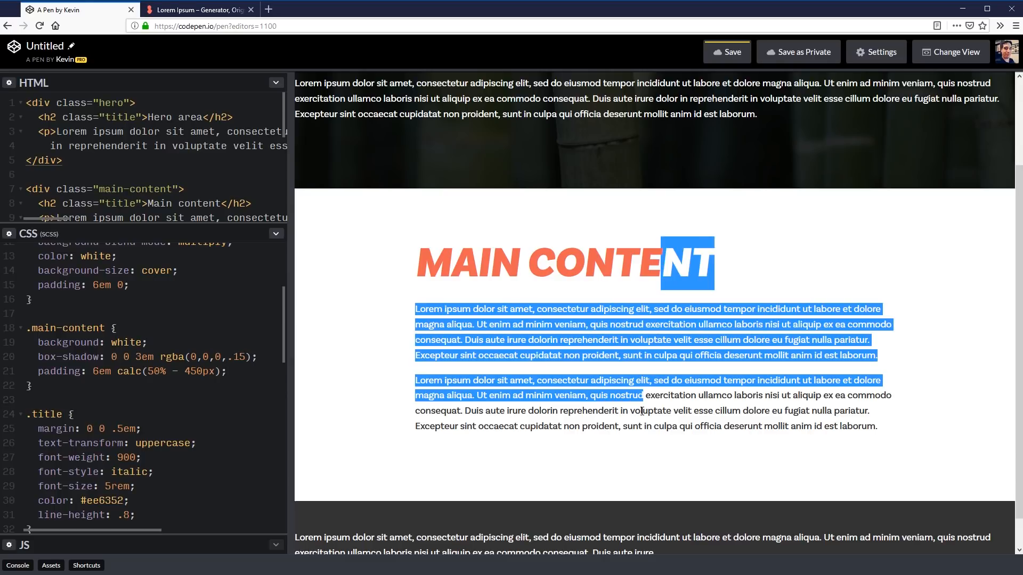
click(654, 355)
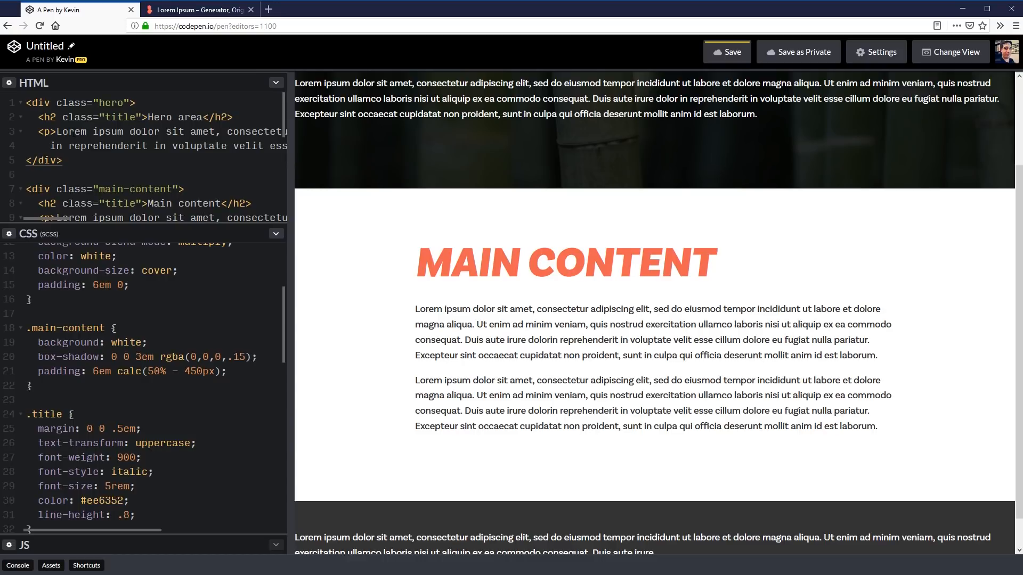
mouse_move(291, 272)
mouse_down()
mouse_move(716, 277)
mouse_move(251, 312)
mouse_move(339, 308)
mouse_up()
scroll(160, 360, up, 3)
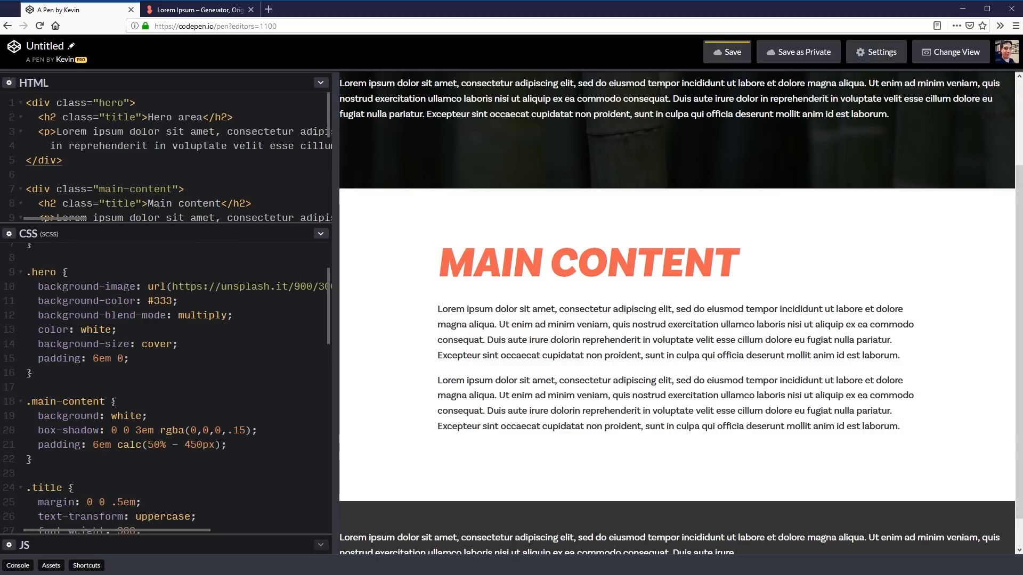
Step: Paste calc(50% - 450px) as the side padding of .hero and footer, keeping footer's 2em vertical padding
drag(223, 445, 118, 444)
key(ctrl+c)
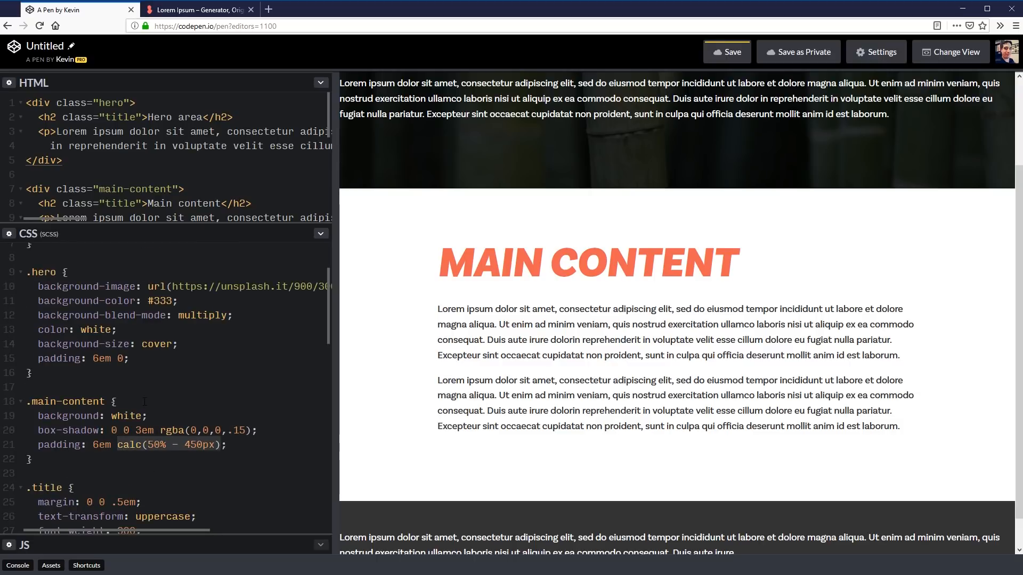
click(122, 358)
key(ctrl+v)
scroll(200, 384, down, 3)
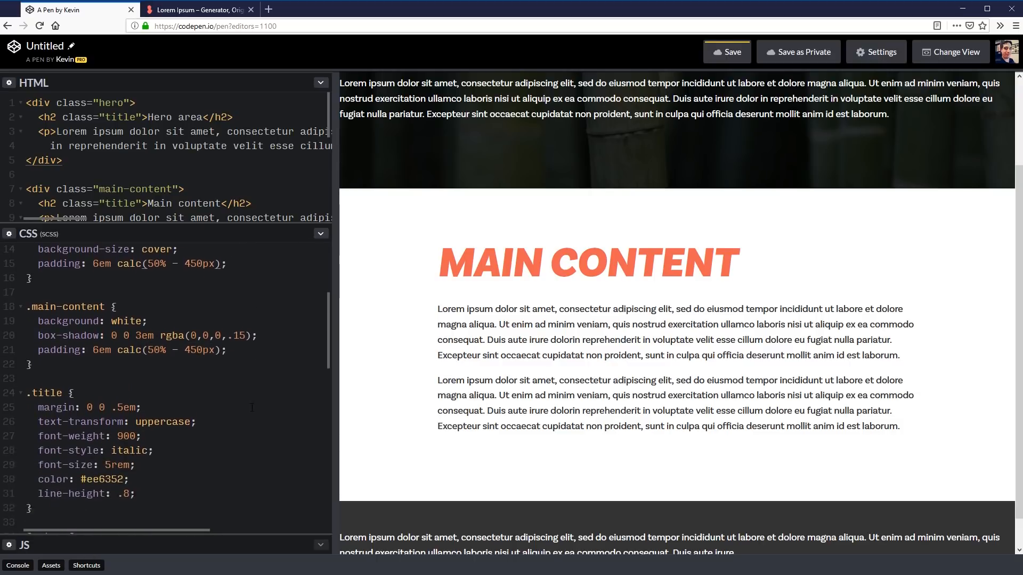
scroll(199, 384, down, 3)
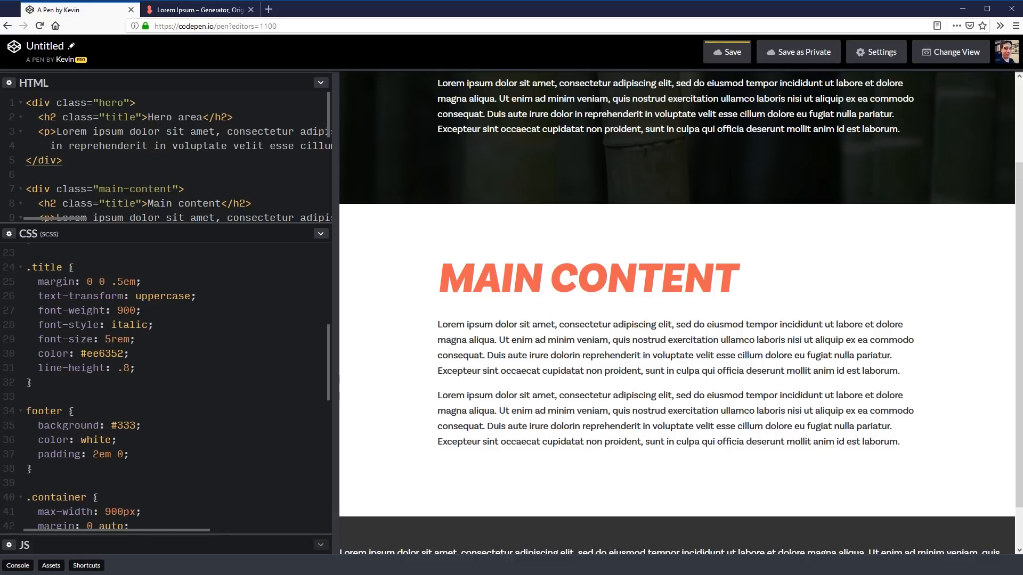
double_click(122, 454)
key(ctrl+v)
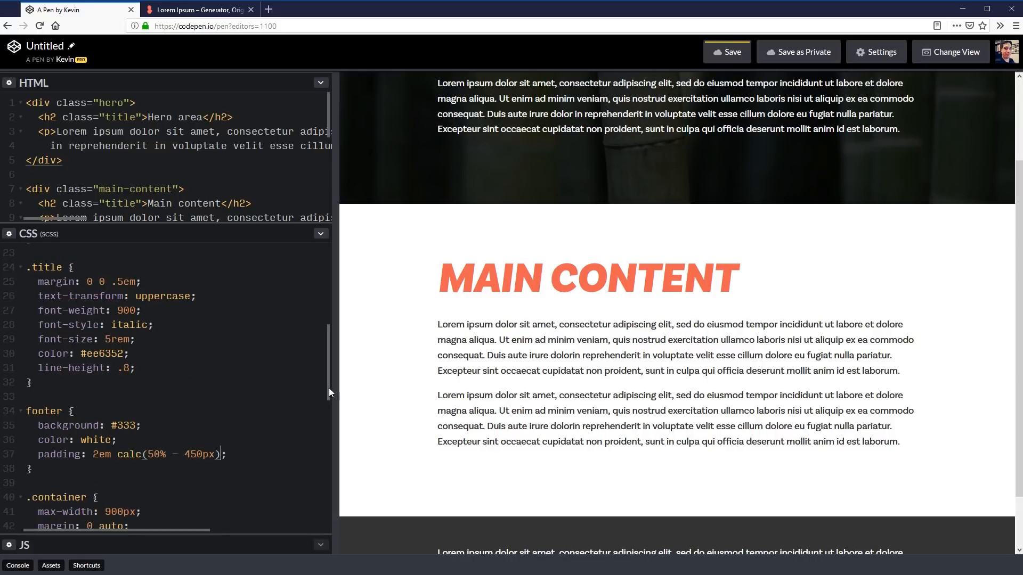
scroll(201, 384, down, 3)
scroll(200, 384, down, 2)
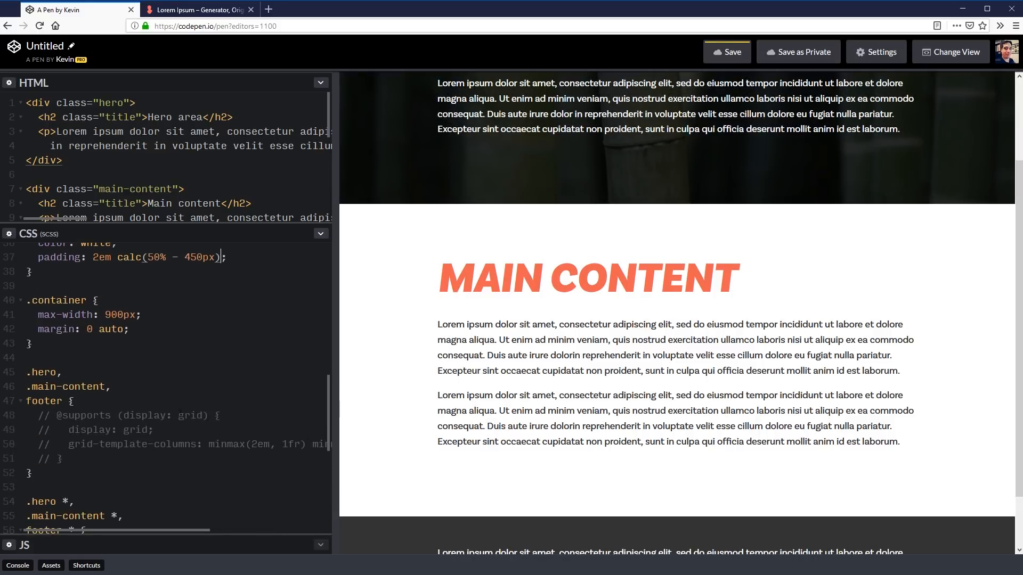
scroll(201, 384, up, 2)
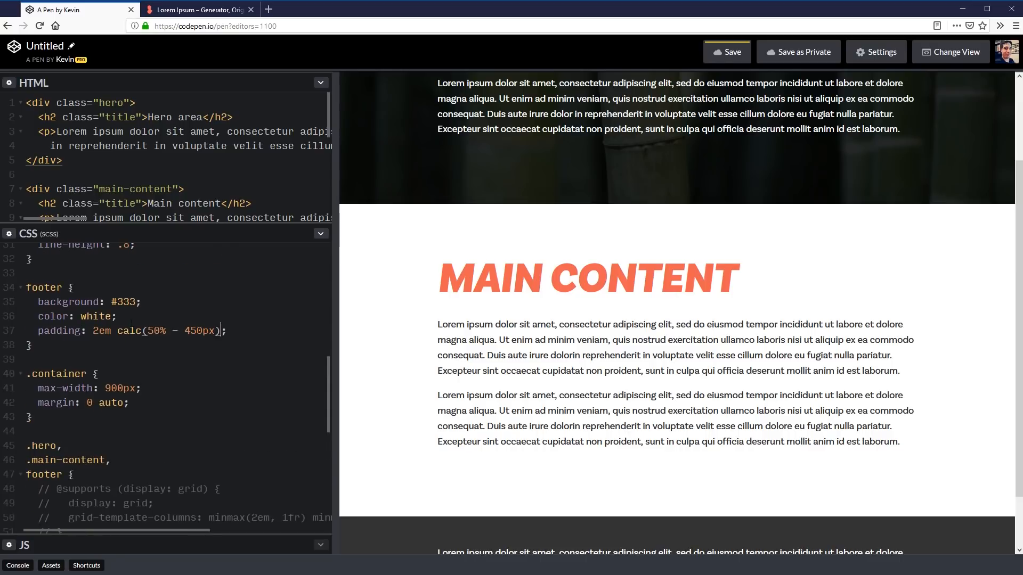
drag(80, 331, 119, 331)
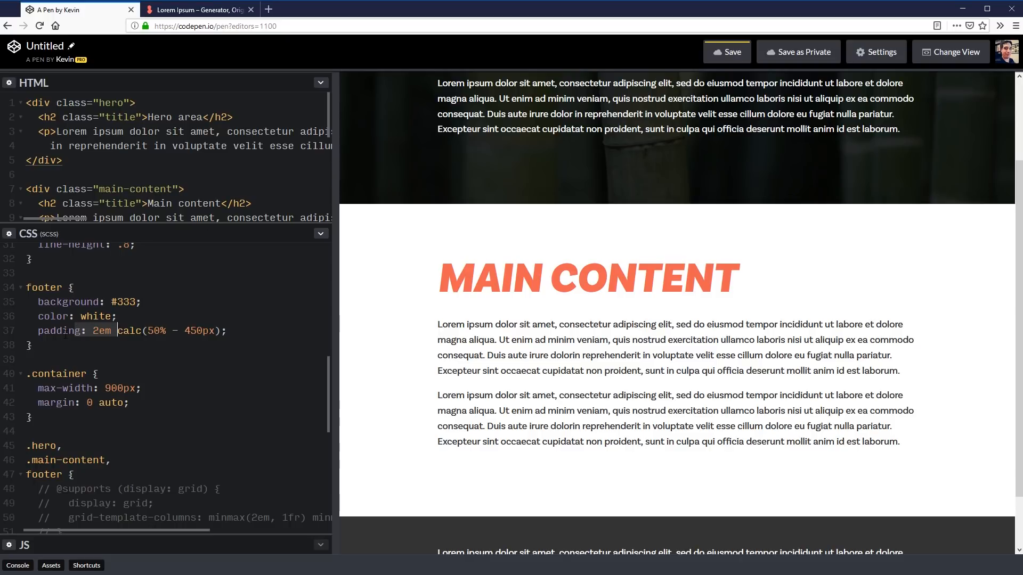
scroll(154, 400, down, 2)
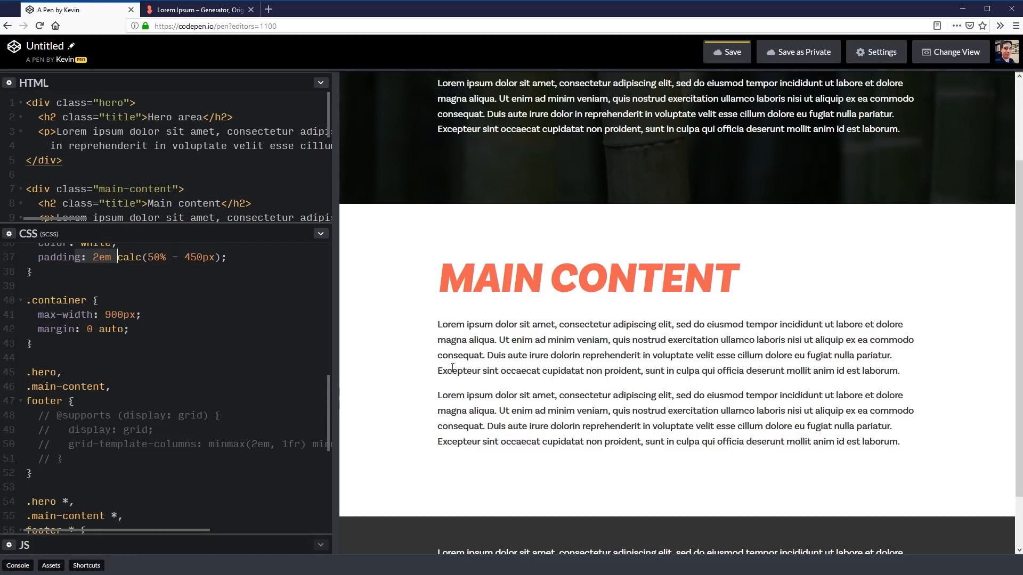
scroll(366, 357, down, 2)
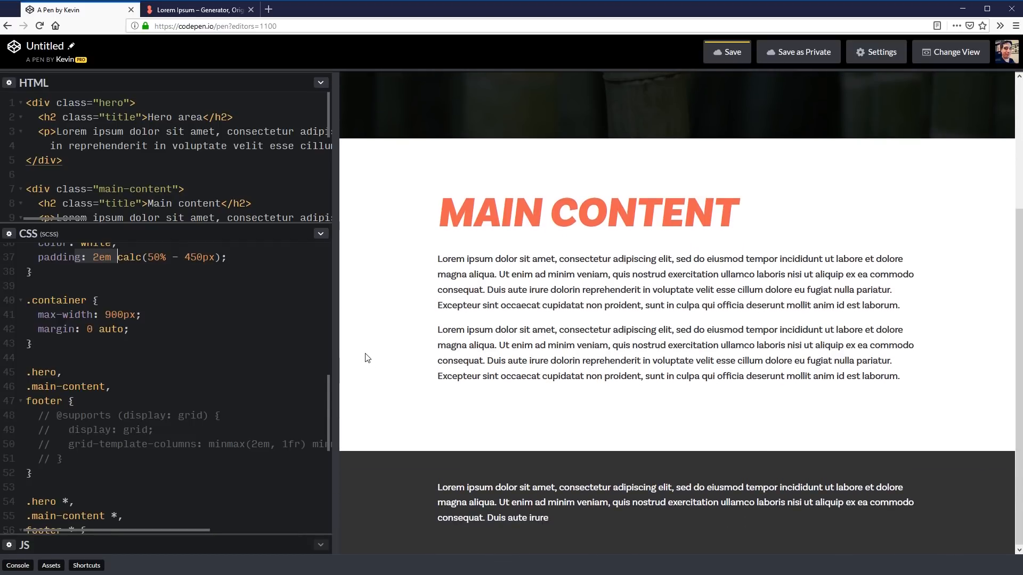
mouse_move(336, 357)
mouse_down()
mouse_move(812, 353)
mouse_move(421, 355)
mouse_up()
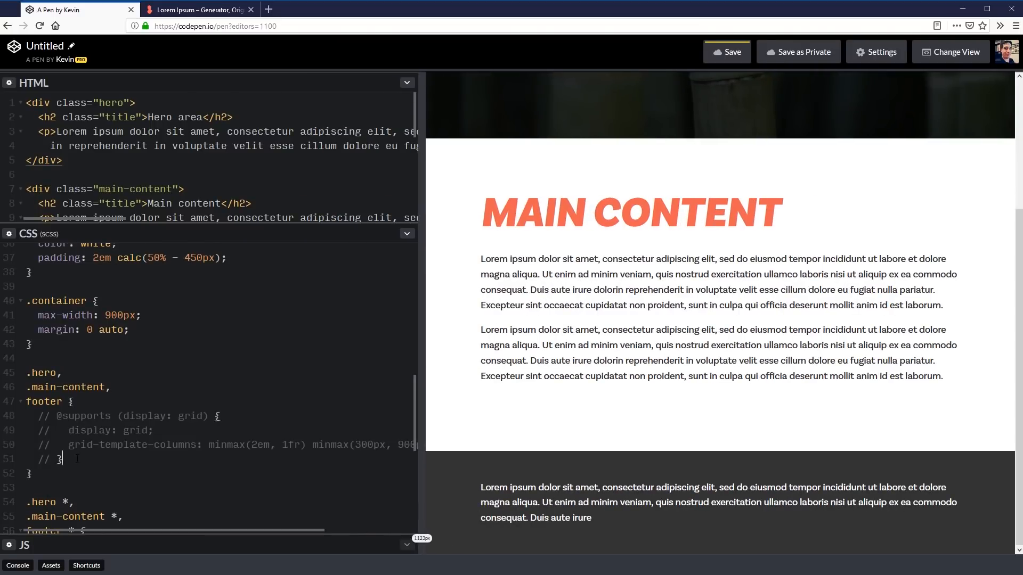
drag(63, 459, 4, 418)
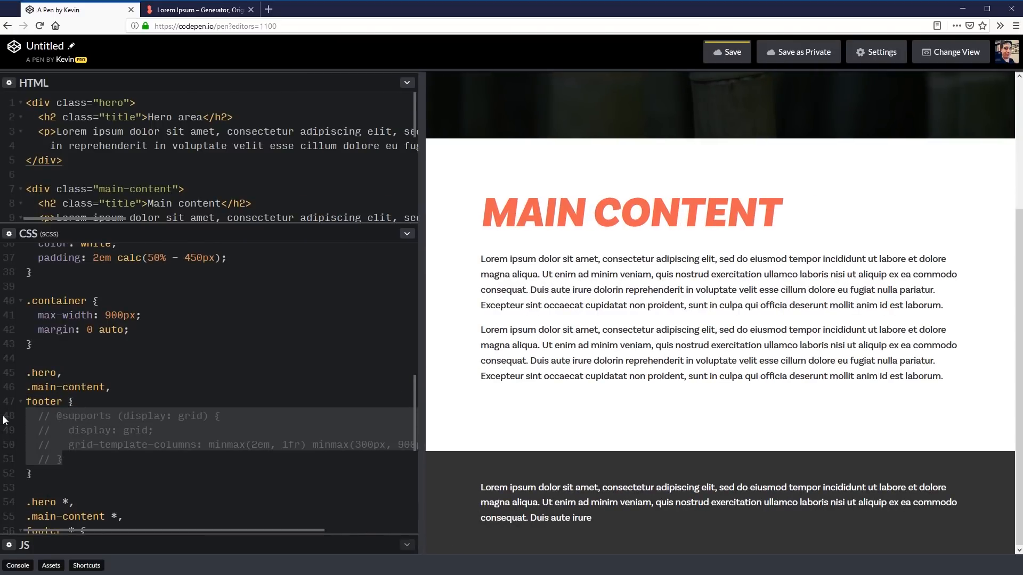
key(ctrl+slash)
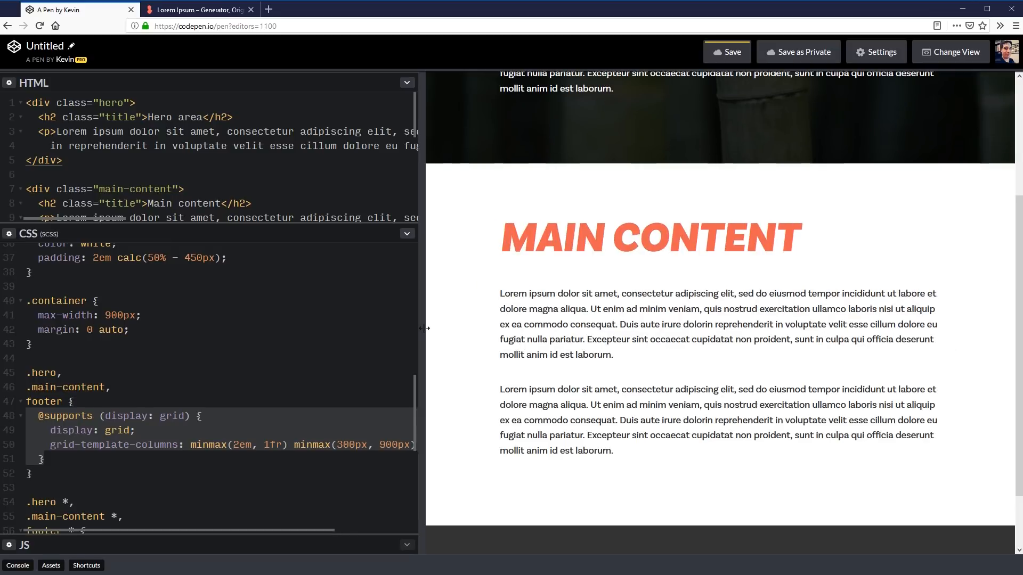
mouse_move(421, 328)
mouse_down()
mouse_move(480, 356)
mouse_move(525, 356)
mouse_up()
click(319, 431)
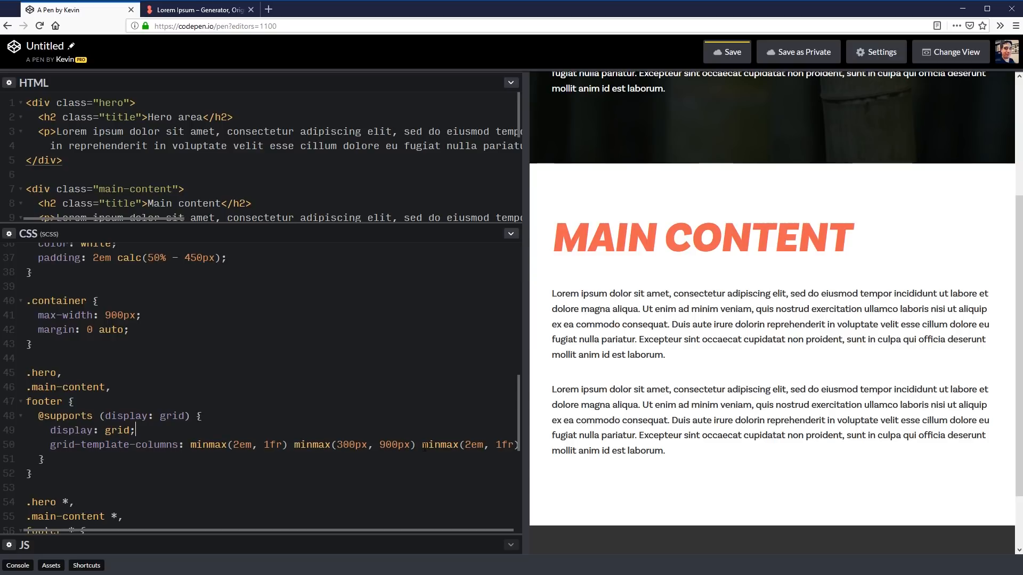
double_click(442, 445)
drag(518, 391, 518, 409)
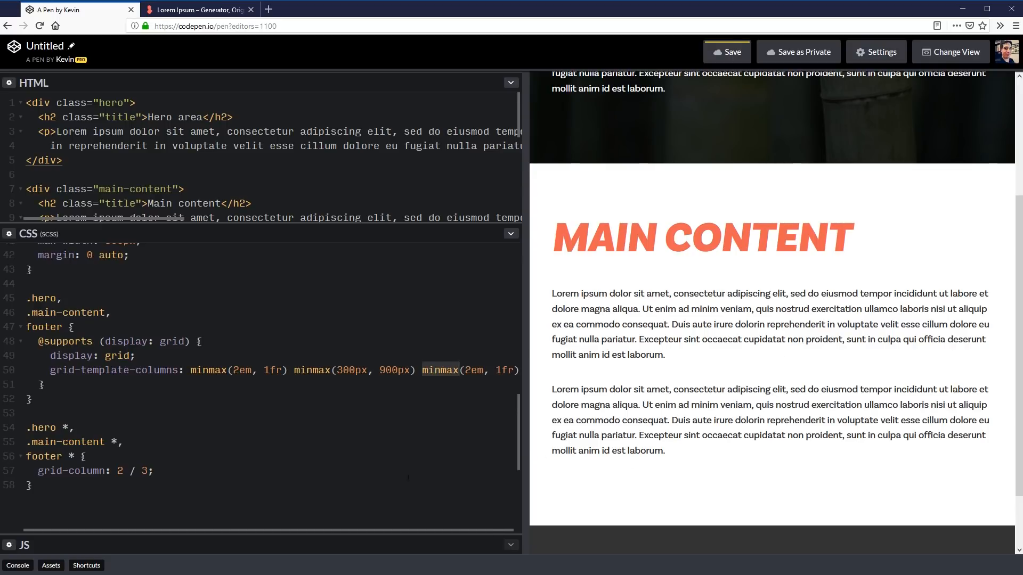
scroll(394, 483, up, 2)
scroll(394, 483, up, 2)
scroll(395, 483, up, 2)
scroll(394, 483, up, 2)
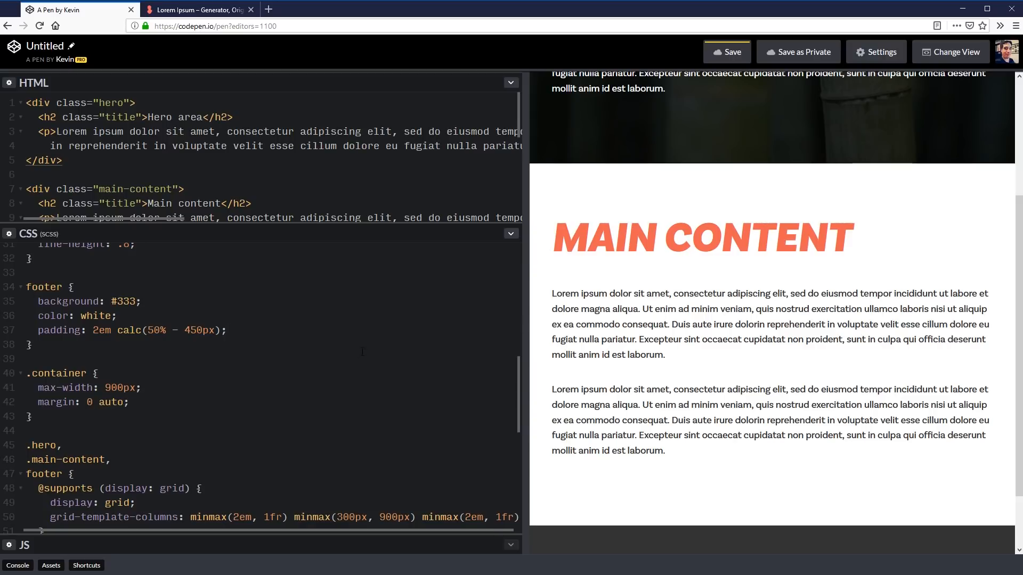
drag(525, 362, 390, 371)
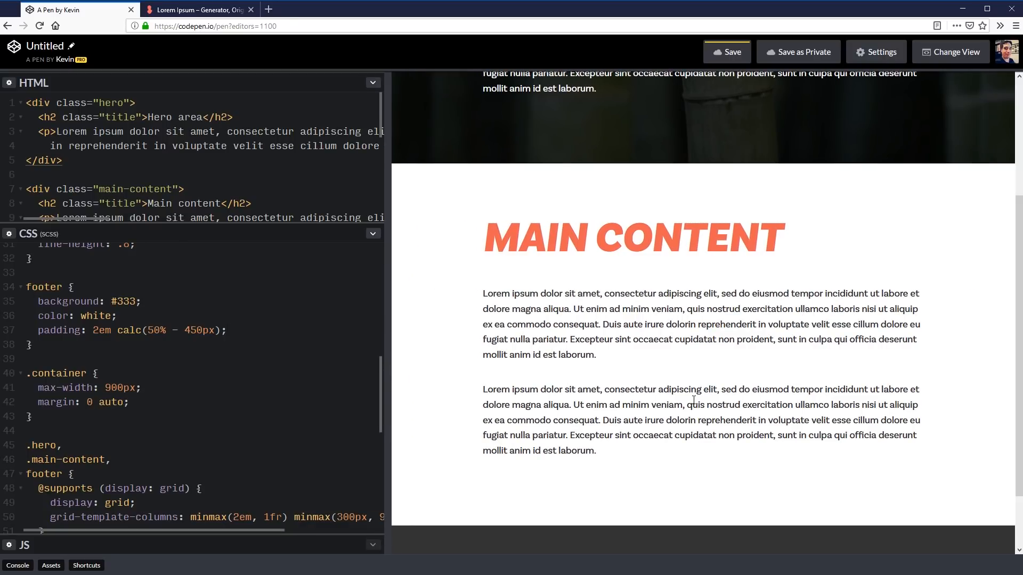